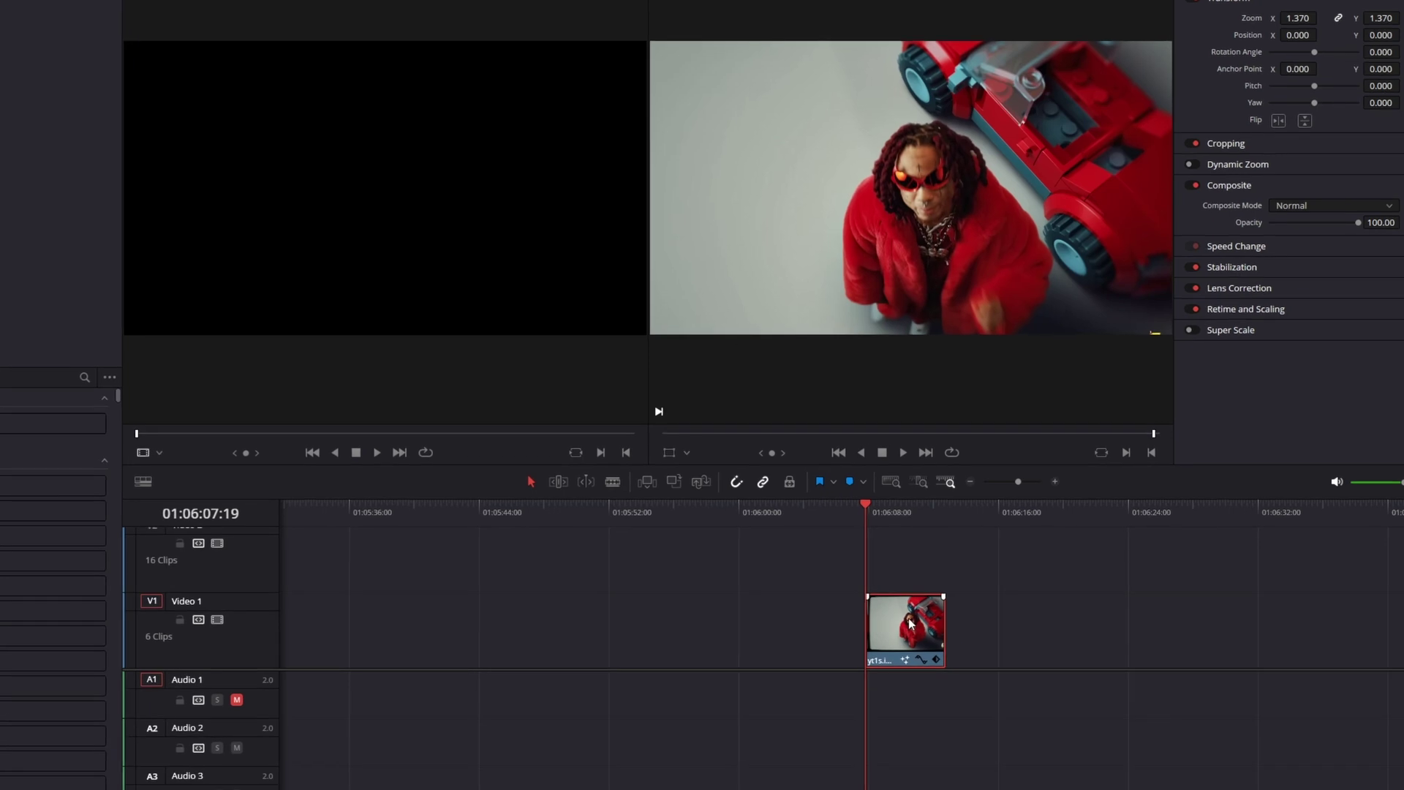
- Add a Film Grain node to the car clip in Fusion, reduce its grain size and strongly raise its strength
{"action": "left_click", "coordinate": [702, 772]}
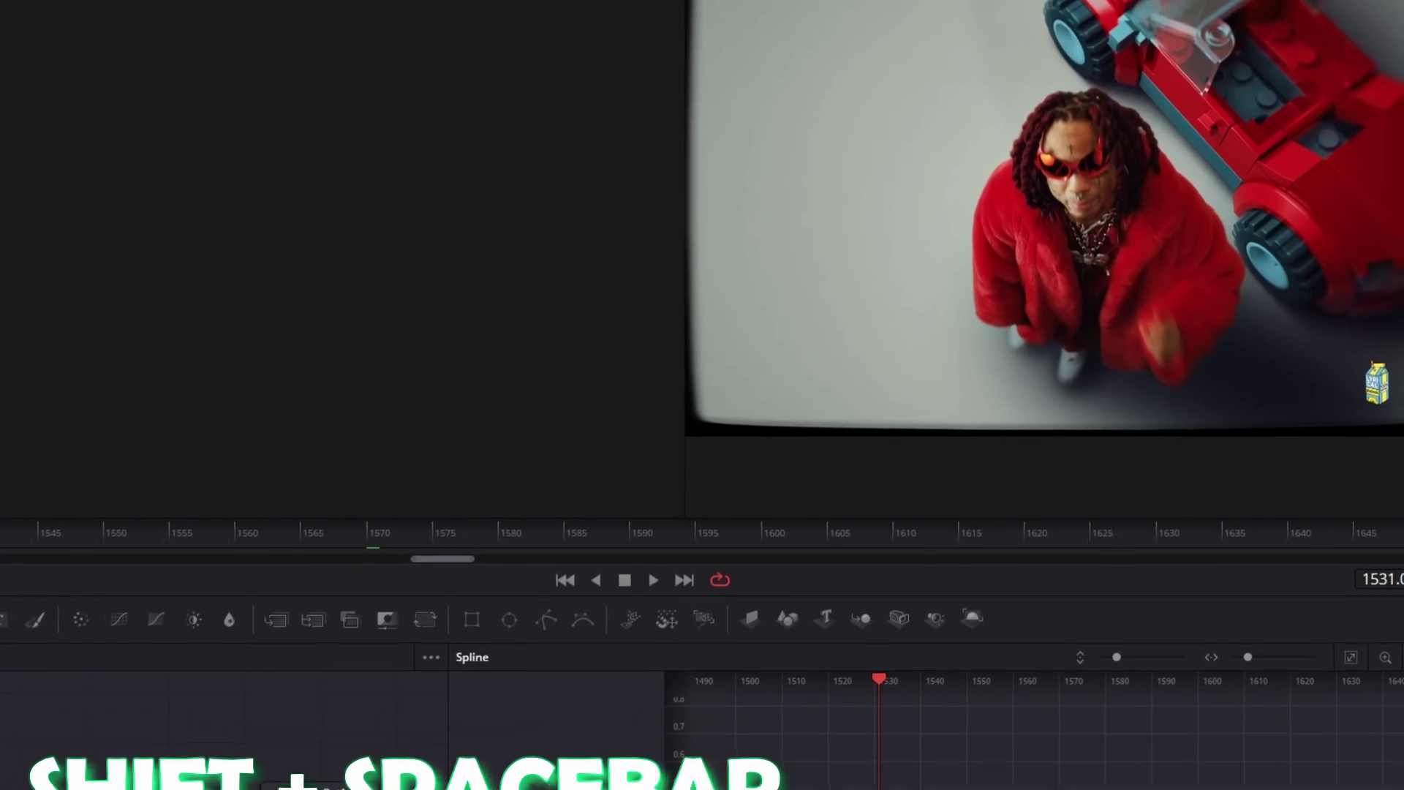
{"action": "key", "text": "shift+space"}
{"action": "type", "text": "filmgrain"}
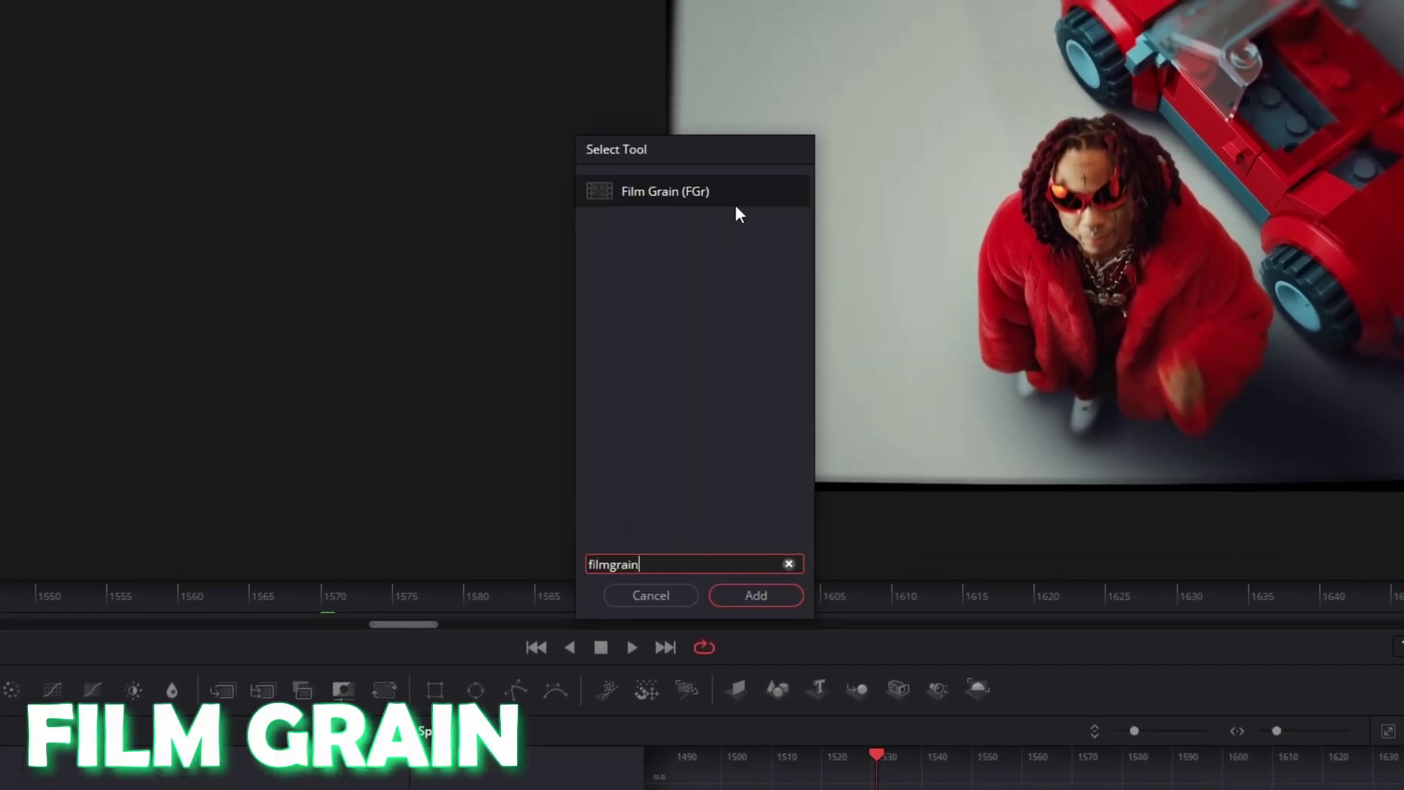
{"action": "left_click", "coordinate": [735, 602]}
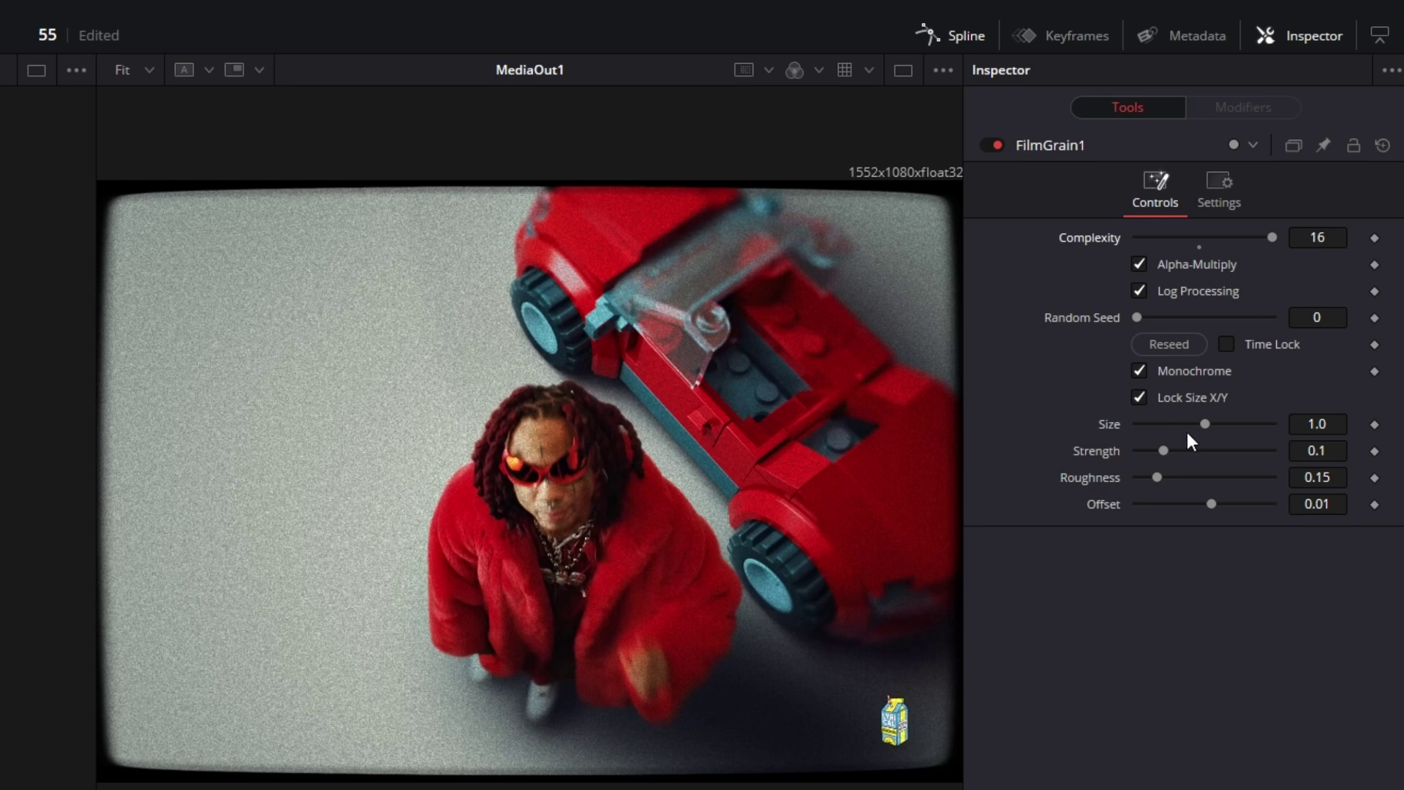
{"action": "left_click_drag", "start_coordinate": [1204, 432], "coordinate": [1186, 423]}
{"action": "left_click_drag", "start_coordinate": [1168, 458], "coordinate": [1295, 454]}
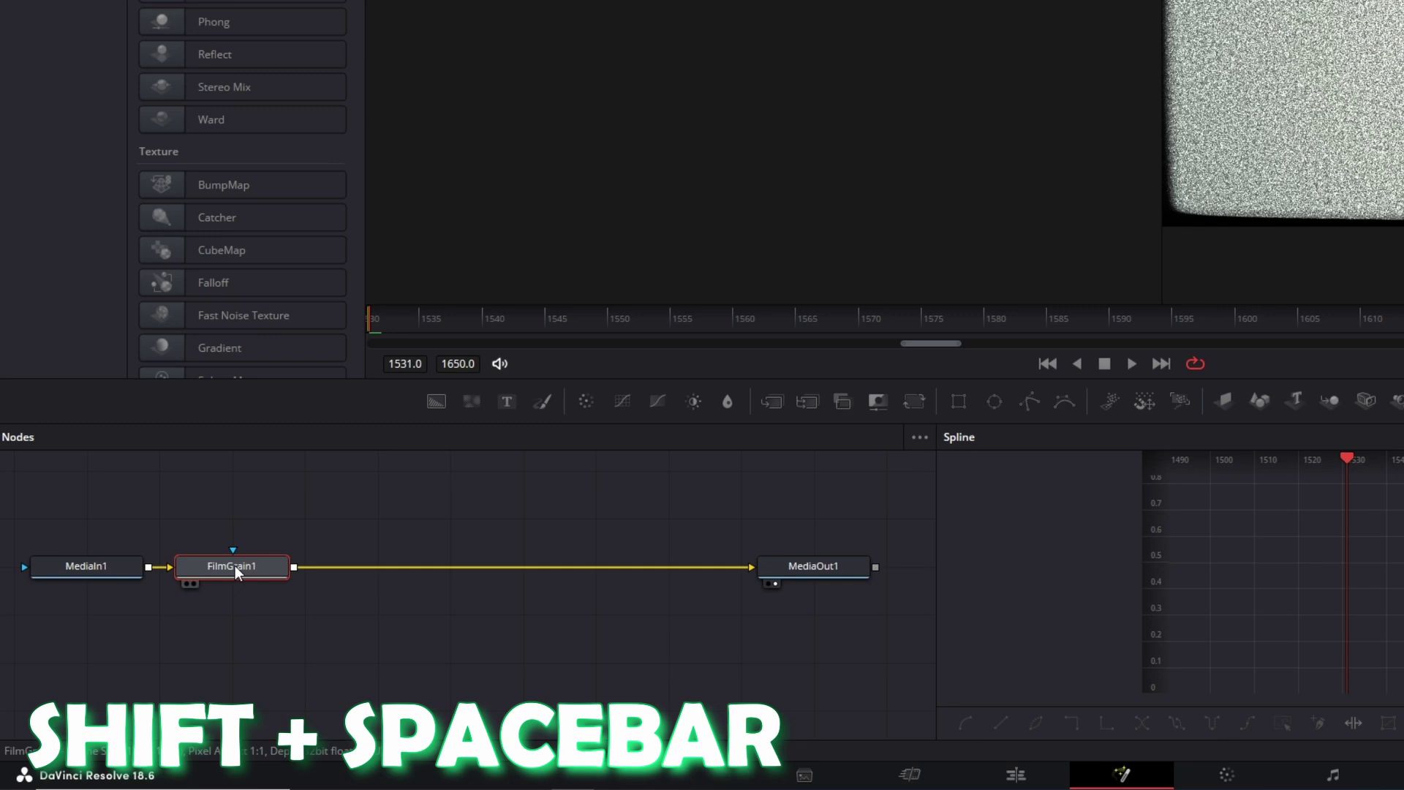
- Add a Displace node after FilmGrain1 and also connect the FilmGrain1 output to the Displace foreground input
{"action": "key", "text": "shift+space"}
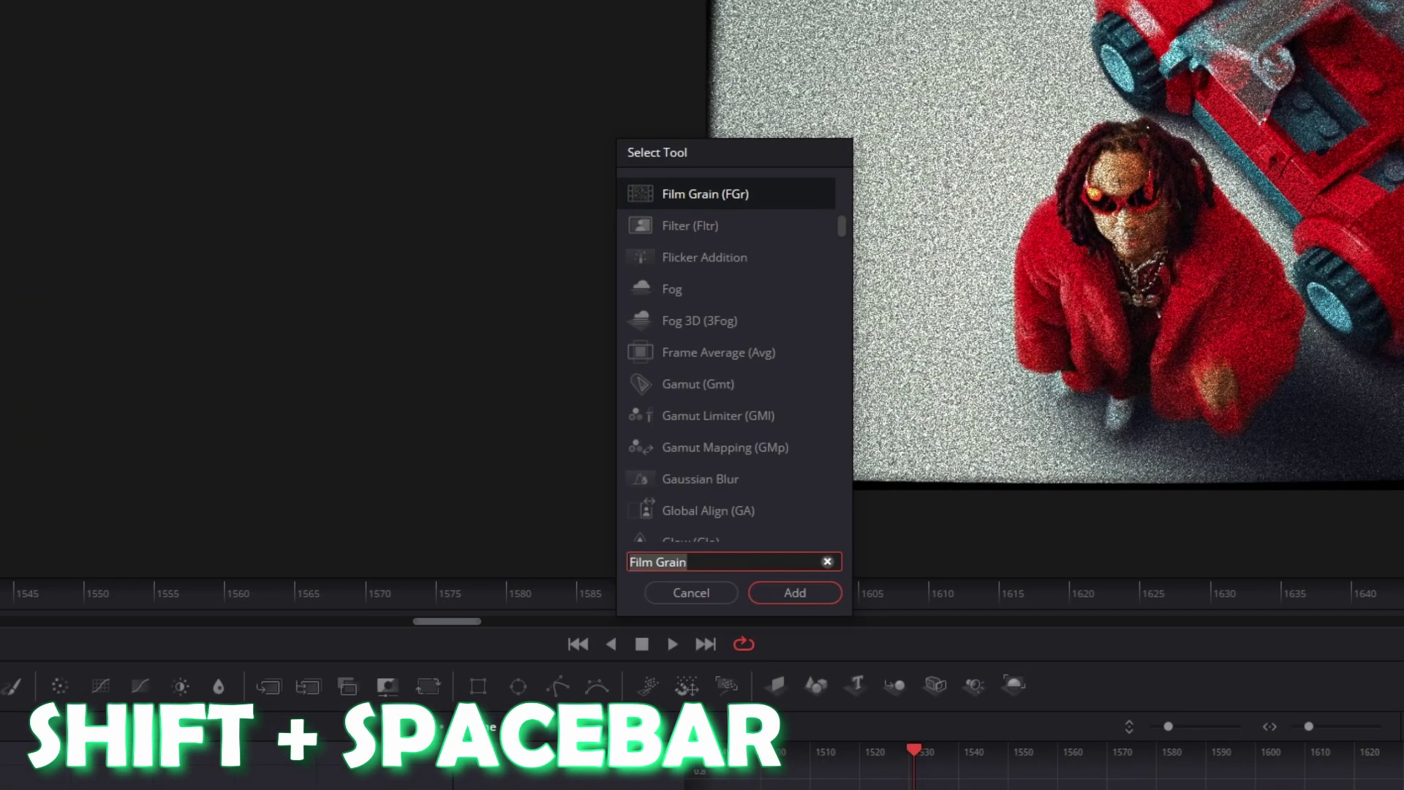
{"action": "type", "text": "displace"}
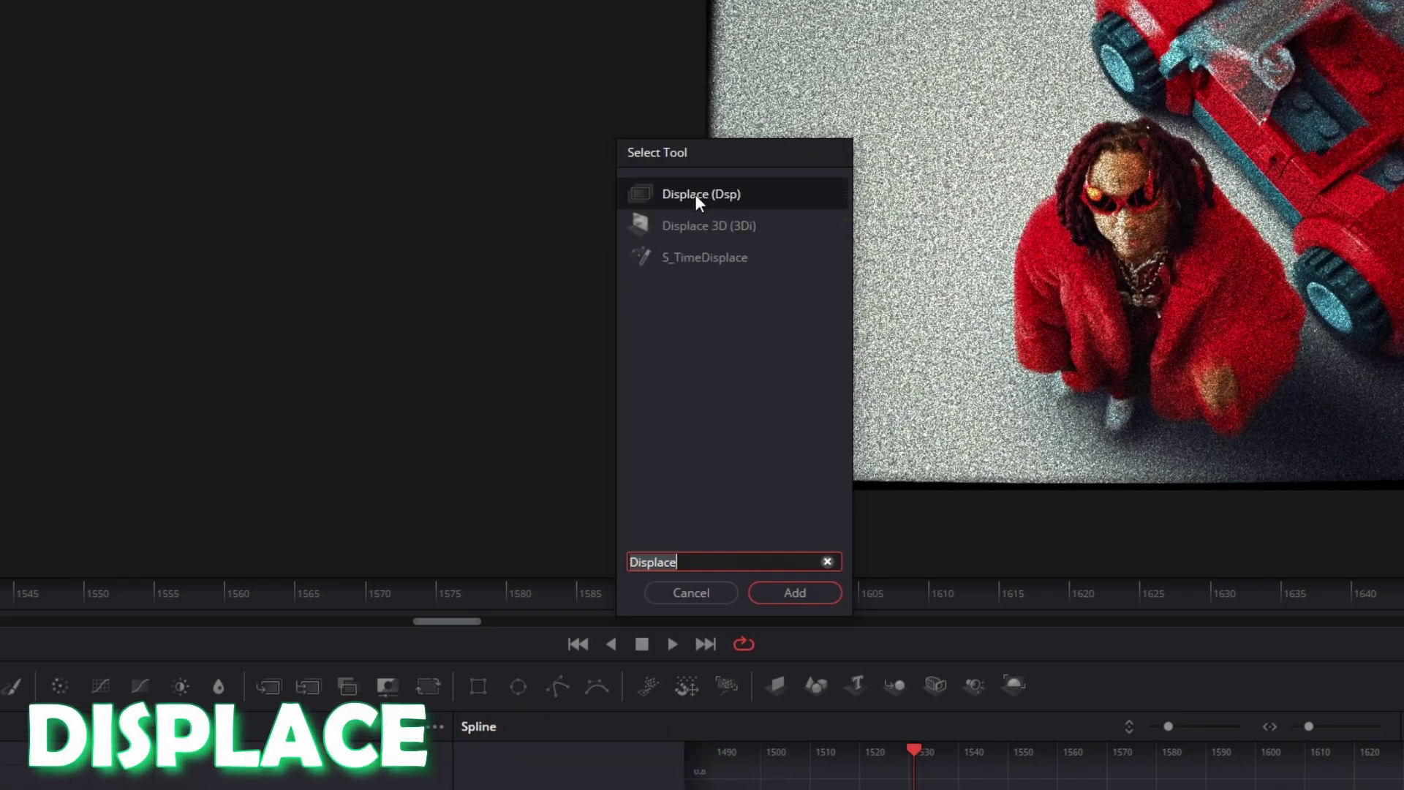
{"action": "left_click", "coordinate": [780, 595]}
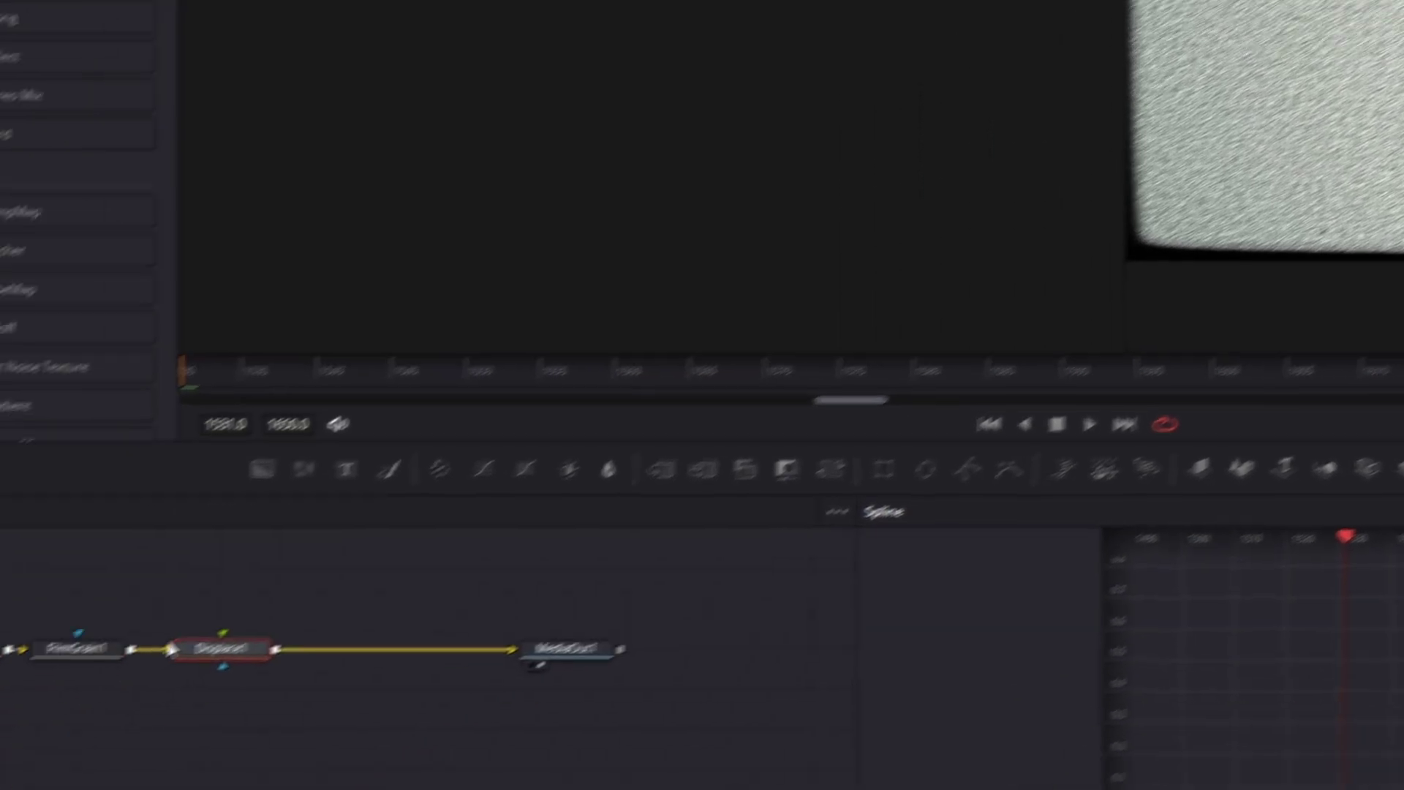
{"action": "scroll", "coordinate": [418, 500], "scroll_direction": "up", "scroll_amount": 2}
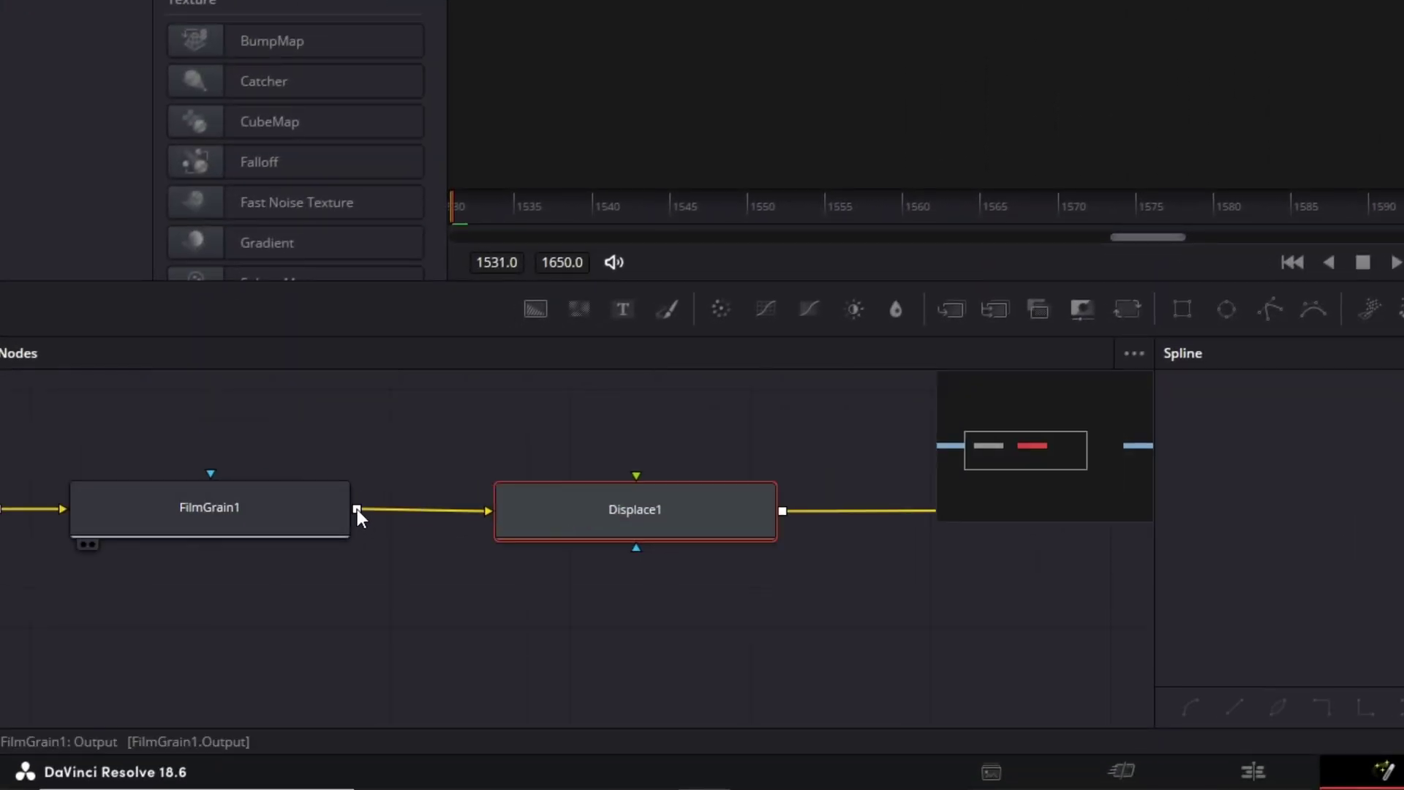
{"action": "left_click_drag", "start_coordinate": [547, 466], "coordinate": [634, 514]}
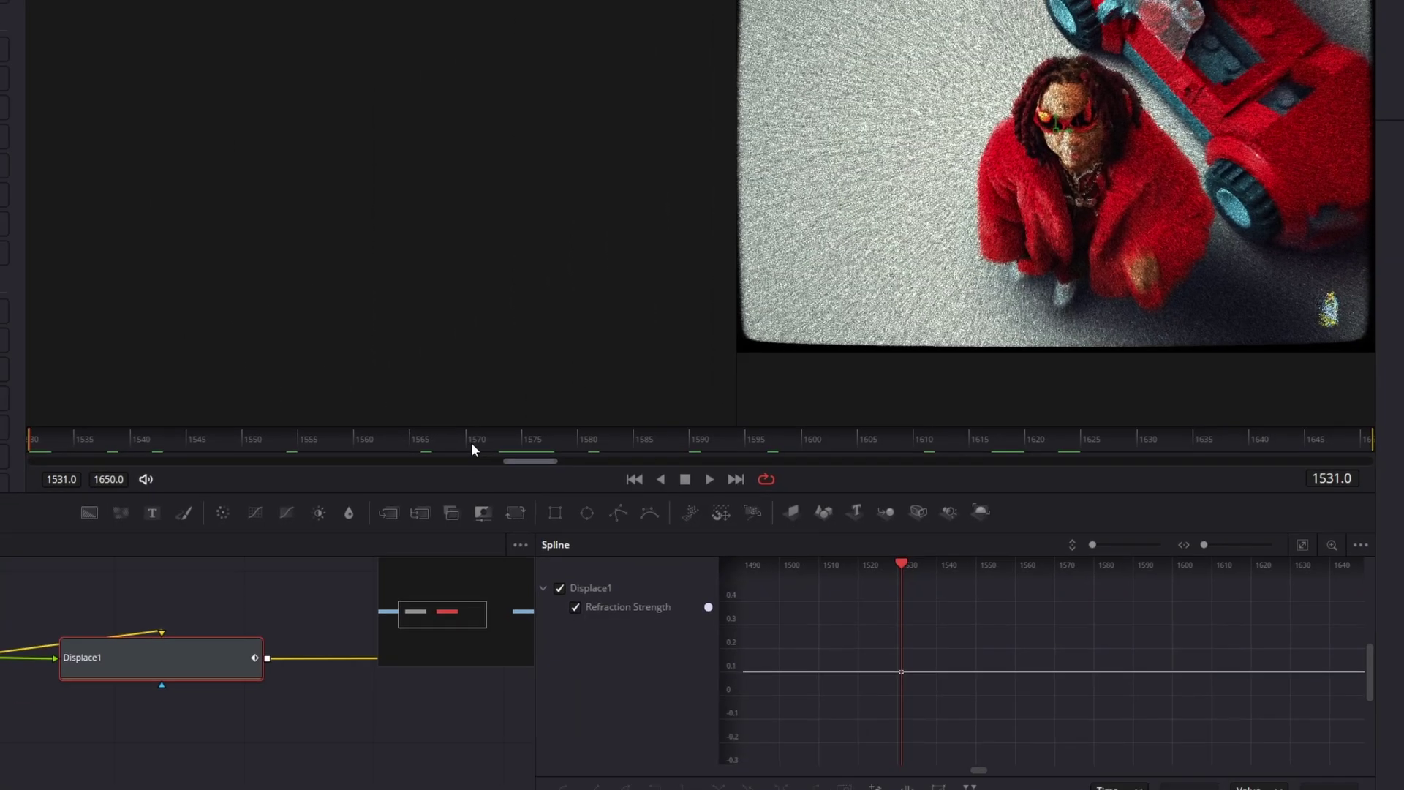
- Keyframe the Displace refraction strength to 1.02 at frame 1587 and 0.1 at frame 1650, and smooth its spline
{"action": "left_click_drag", "start_coordinate": [473, 444], "coordinate": [658, 446]}
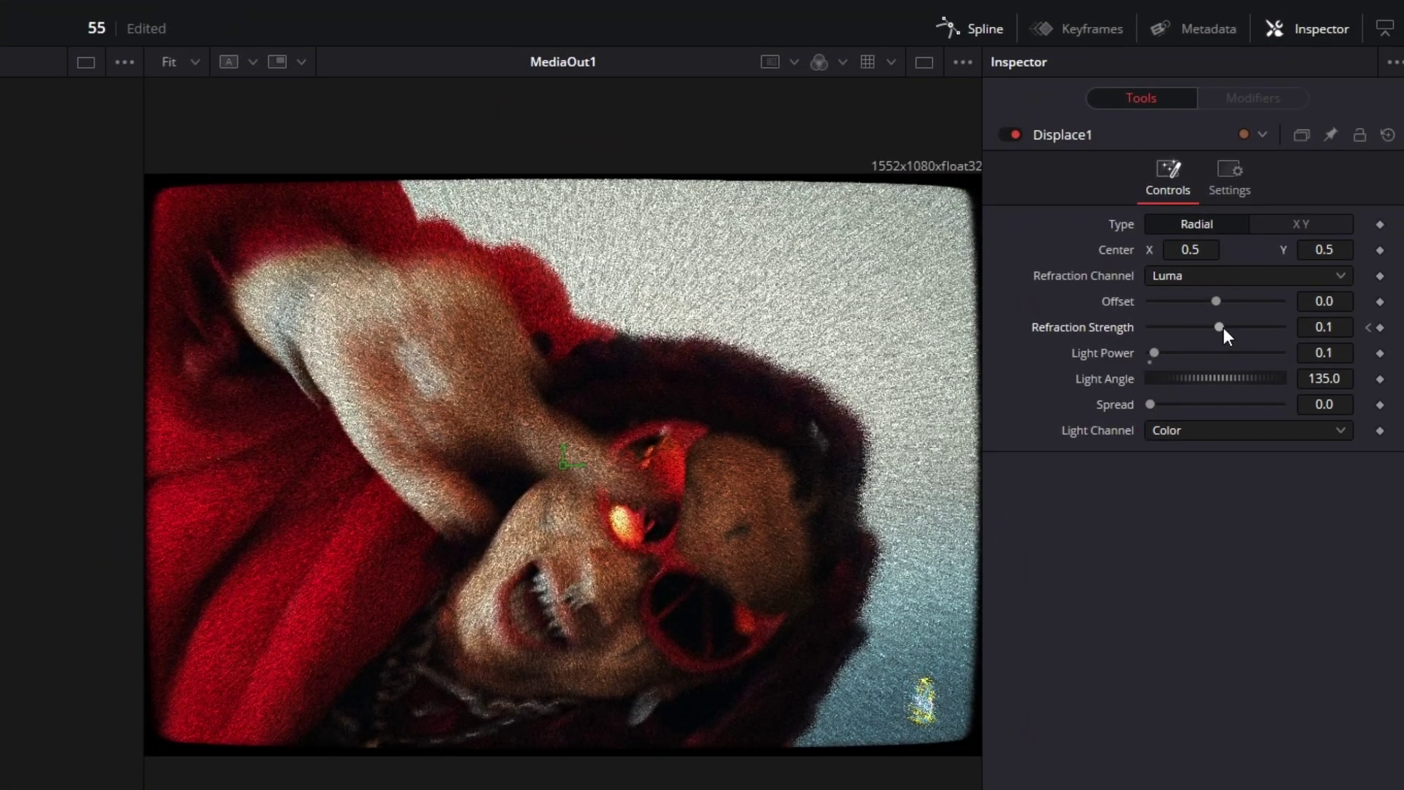
{"action": "left_click_drag", "start_coordinate": [1223, 328], "coordinate": [1255, 327]}
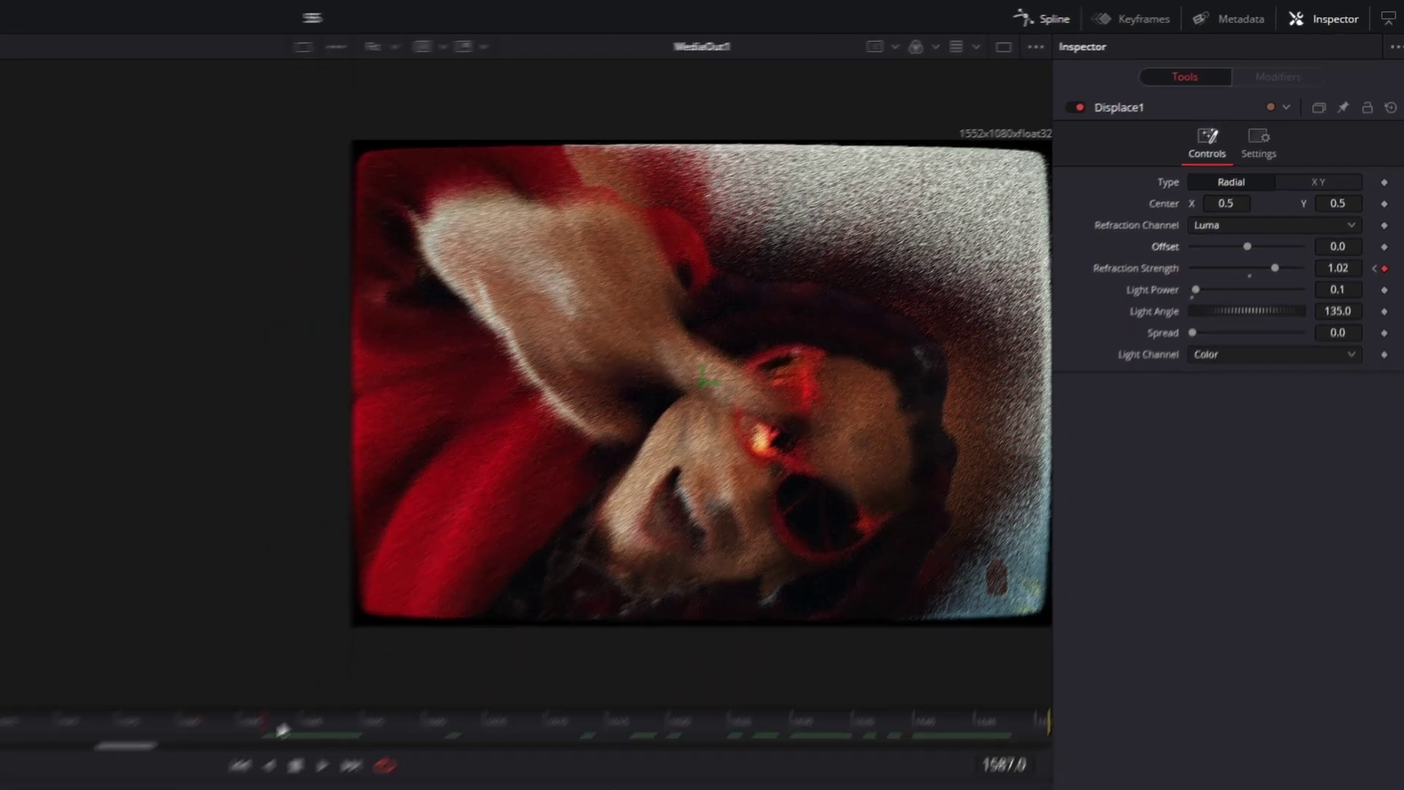
{"action": "left_click_drag", "start_coordinate": [282, 729], "coordinate": [1065, 721]}
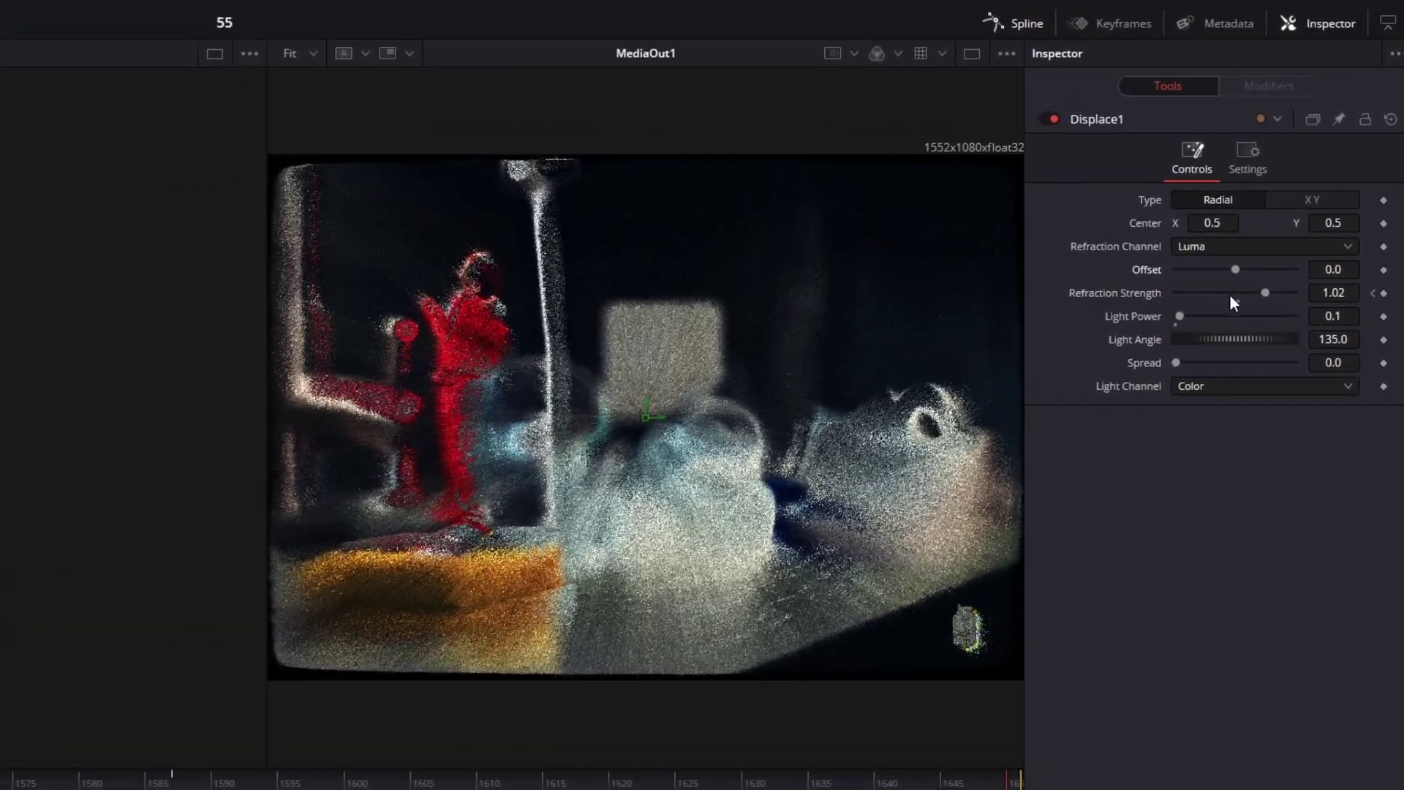
{"action": "left_click", "coordinate": [1240, 297]}
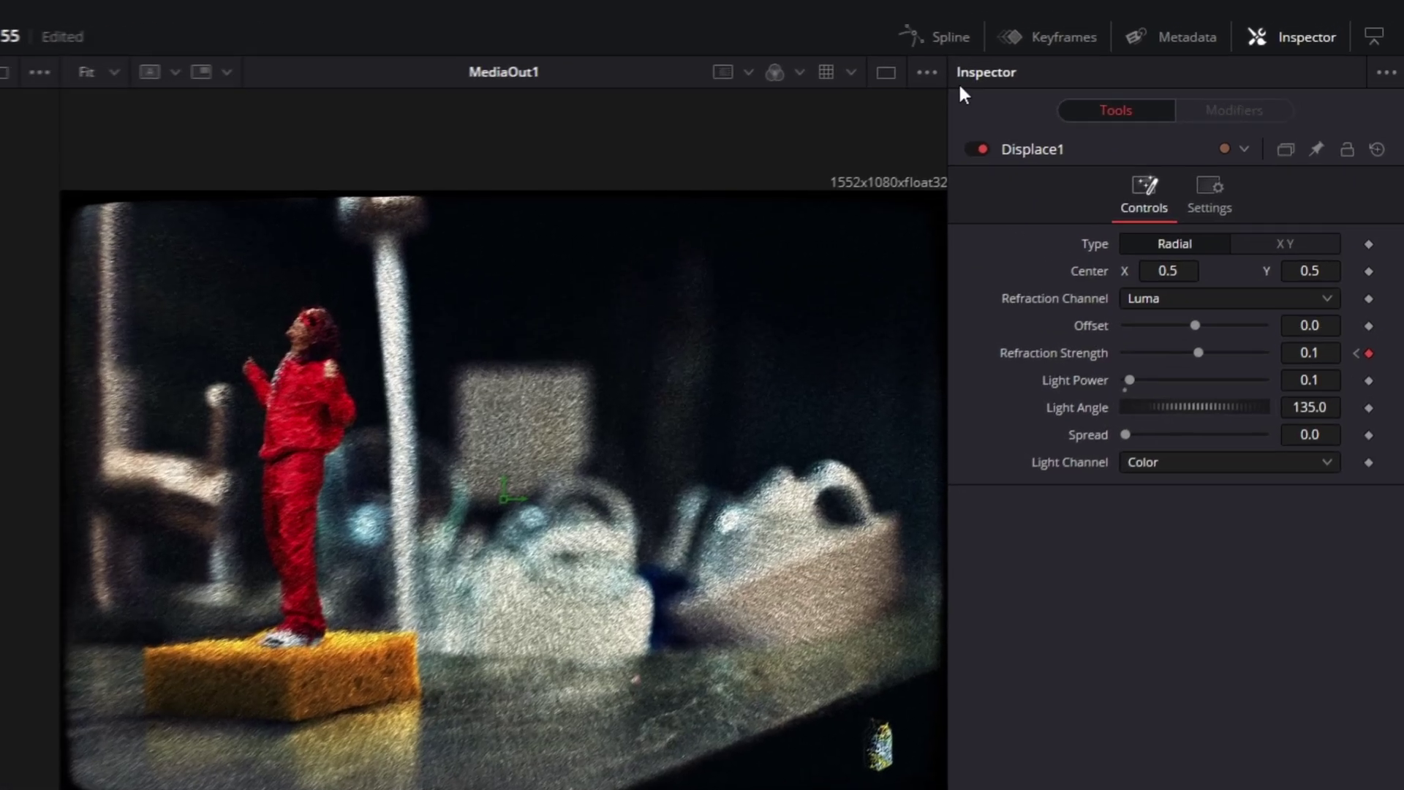
{"action": "left_click", "coordinate": [939, 37]}
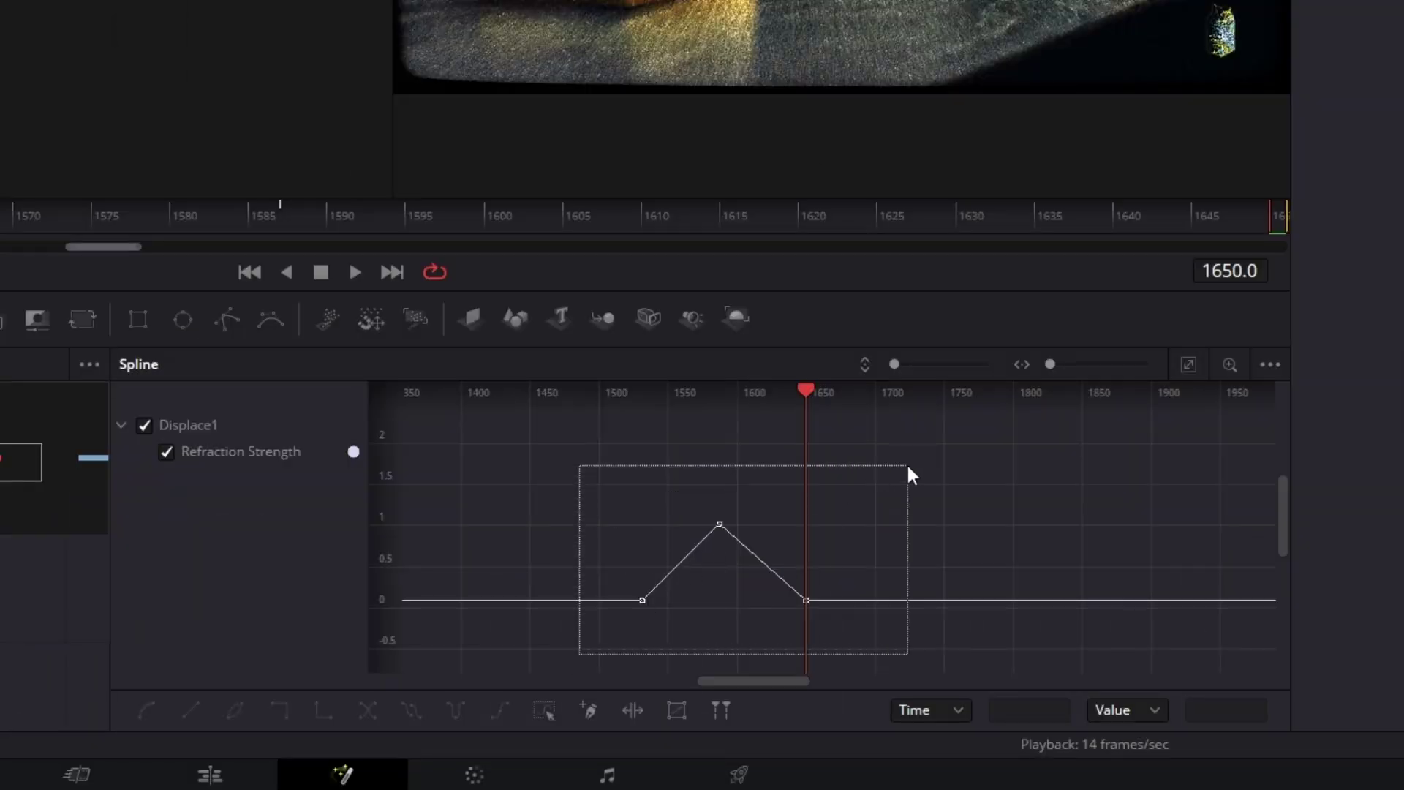
{"action": "key", "text": "alt+s"}
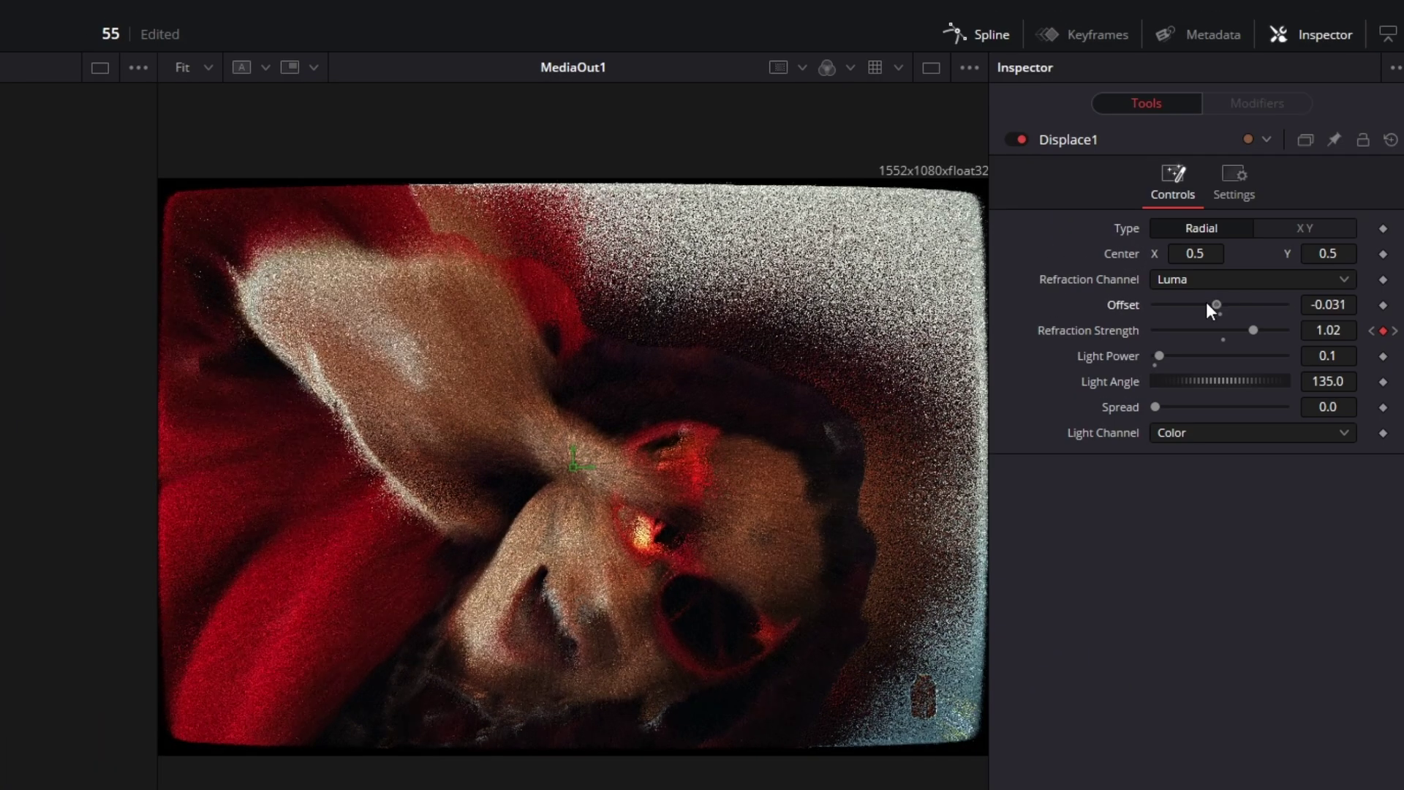
- Set the Displace offset to about -0.141 and nudge its centre point in the viewer
{"action": "mouse_move", "coordinate": [1209, 307]}
{"action": "left_mouse_down"}
{"action": "mouse_move", "coordinate": [1176, 305]}
{"action": "mouse_move", "coordinate": [1242, 311]}
{"action": "mouse_move", "coordinate": [1202, 305]}
{"action": "left_mouse_up"}
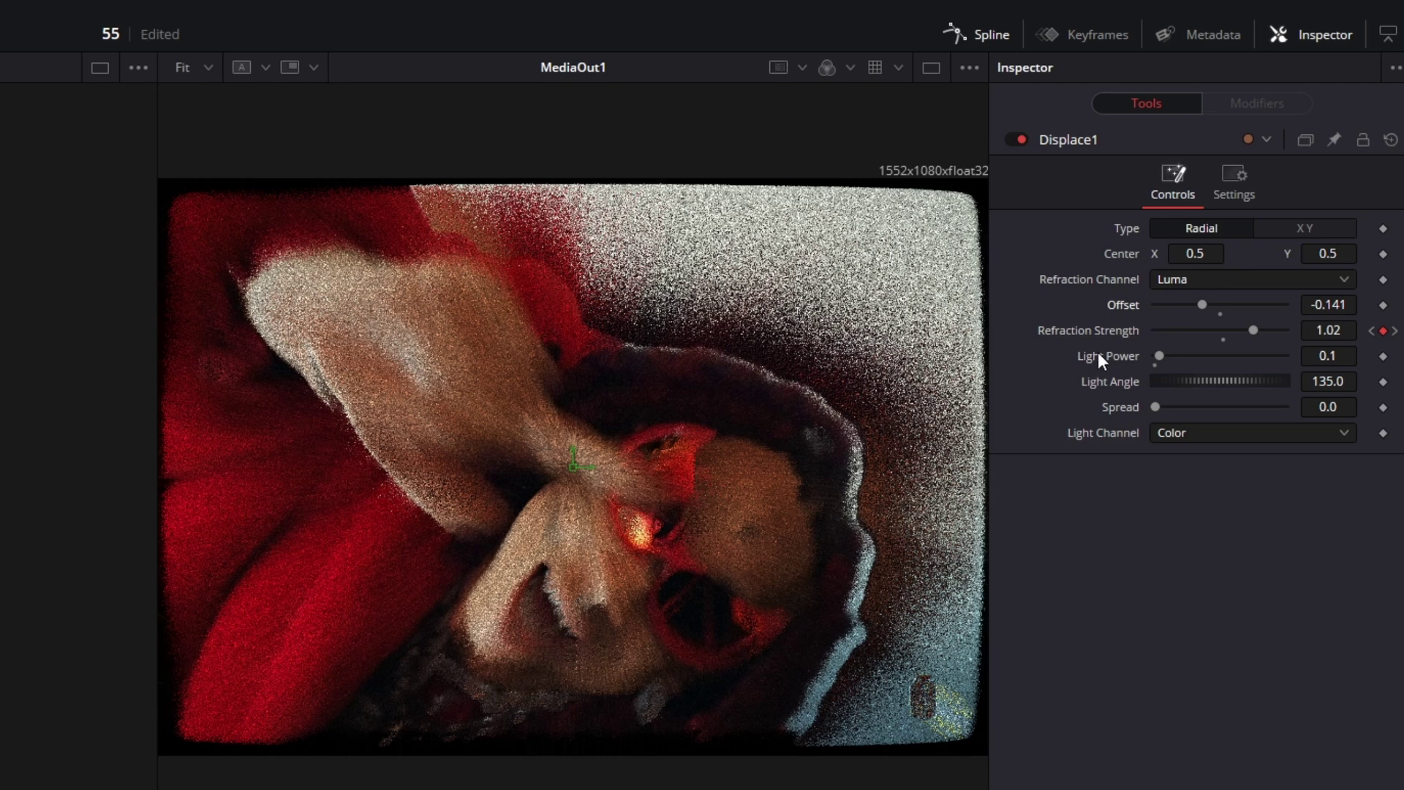
{"action": "mouse_move", "coordinate": [573, 465]}
{"action": "left_mouse_down"}
{"action": "mouse_move", "coordinate": [836, 359]}
{"action": "mouse_move", "coordinate": [570, 464]}
{"action": "left_mouse_up"}
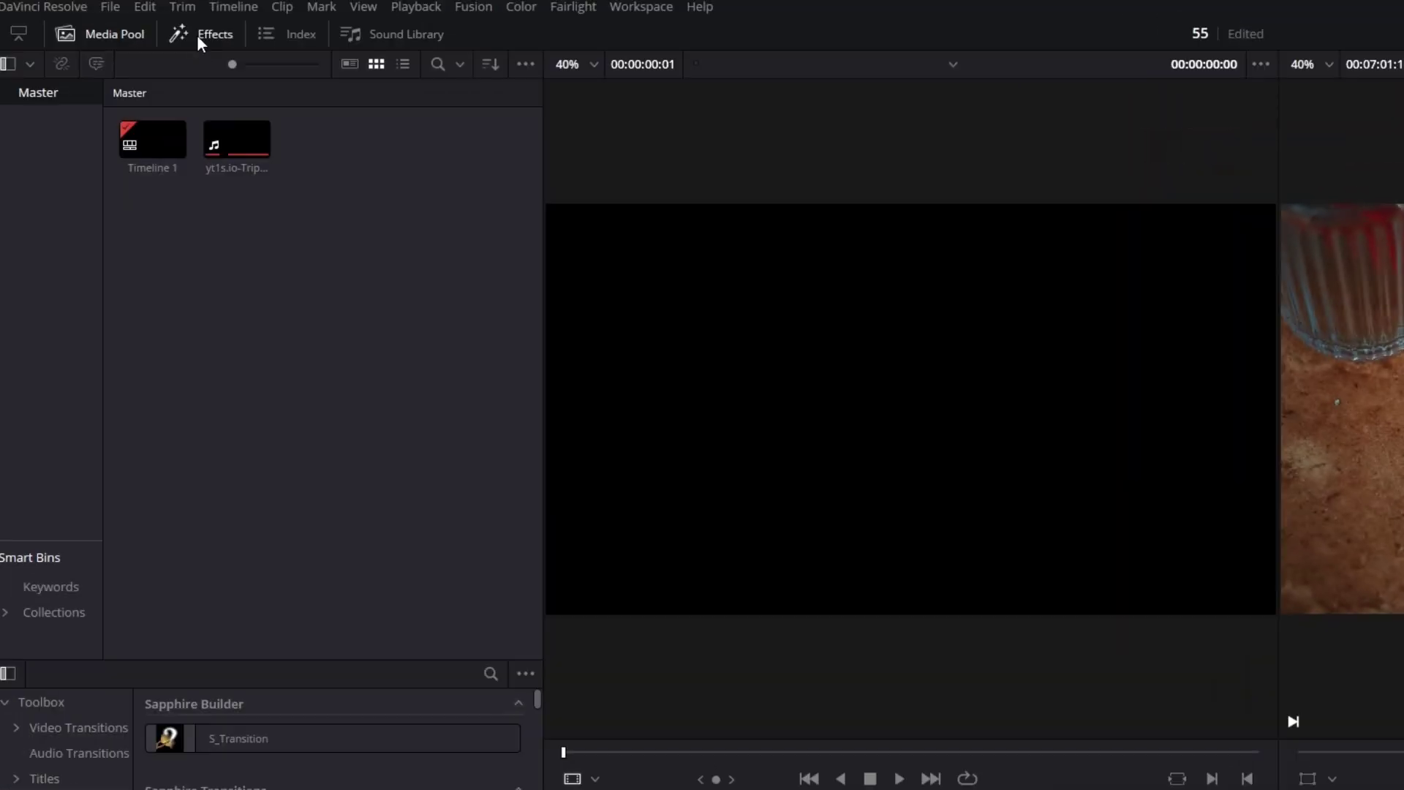
- Place an adjustment clip above the footage on the edit timeline and apply the Open FX Color Generator to it
{"action": "left_click", "coordinate": [32, 545]}
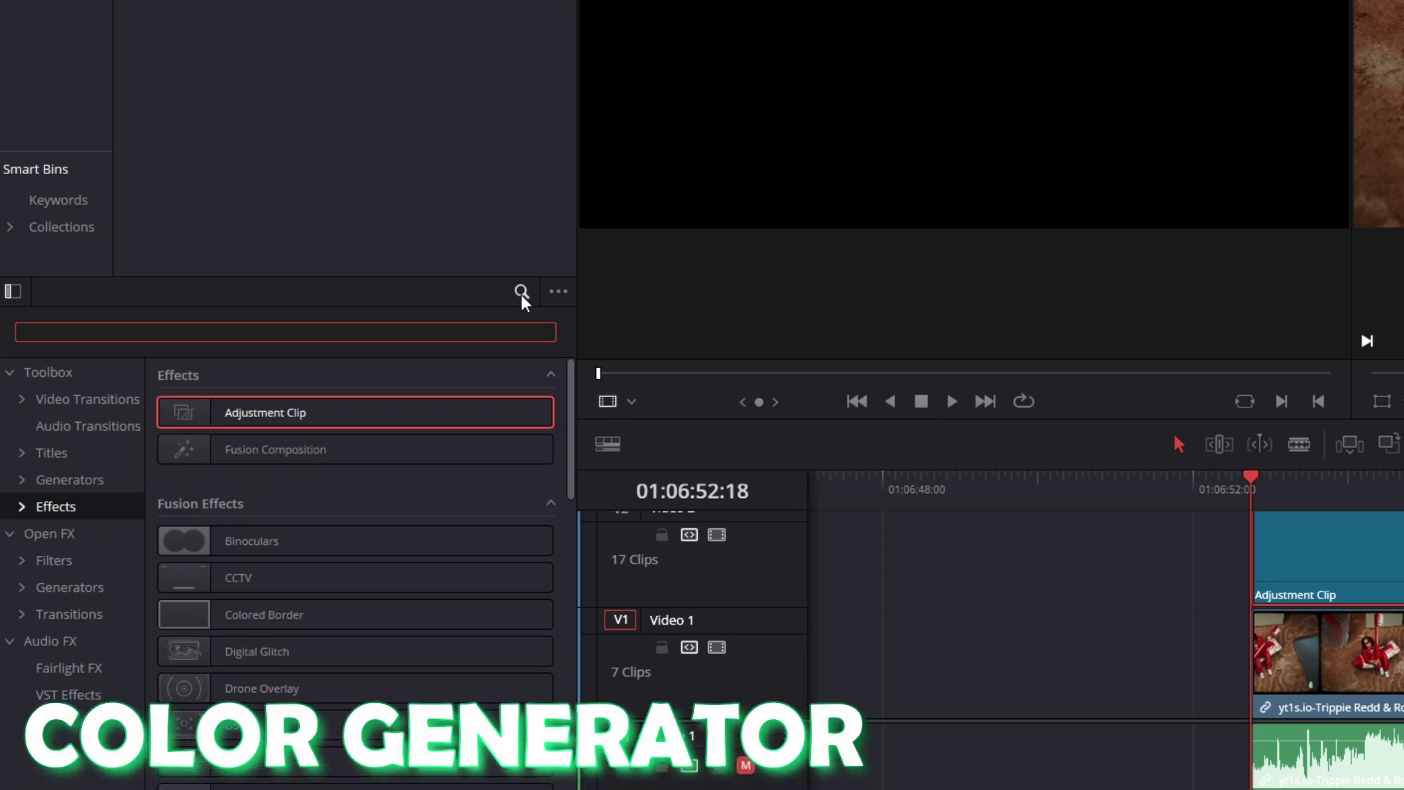
{"action": "type", "text": "color ge"}
{"action": "left_click", "coordinate": [51, 538]}
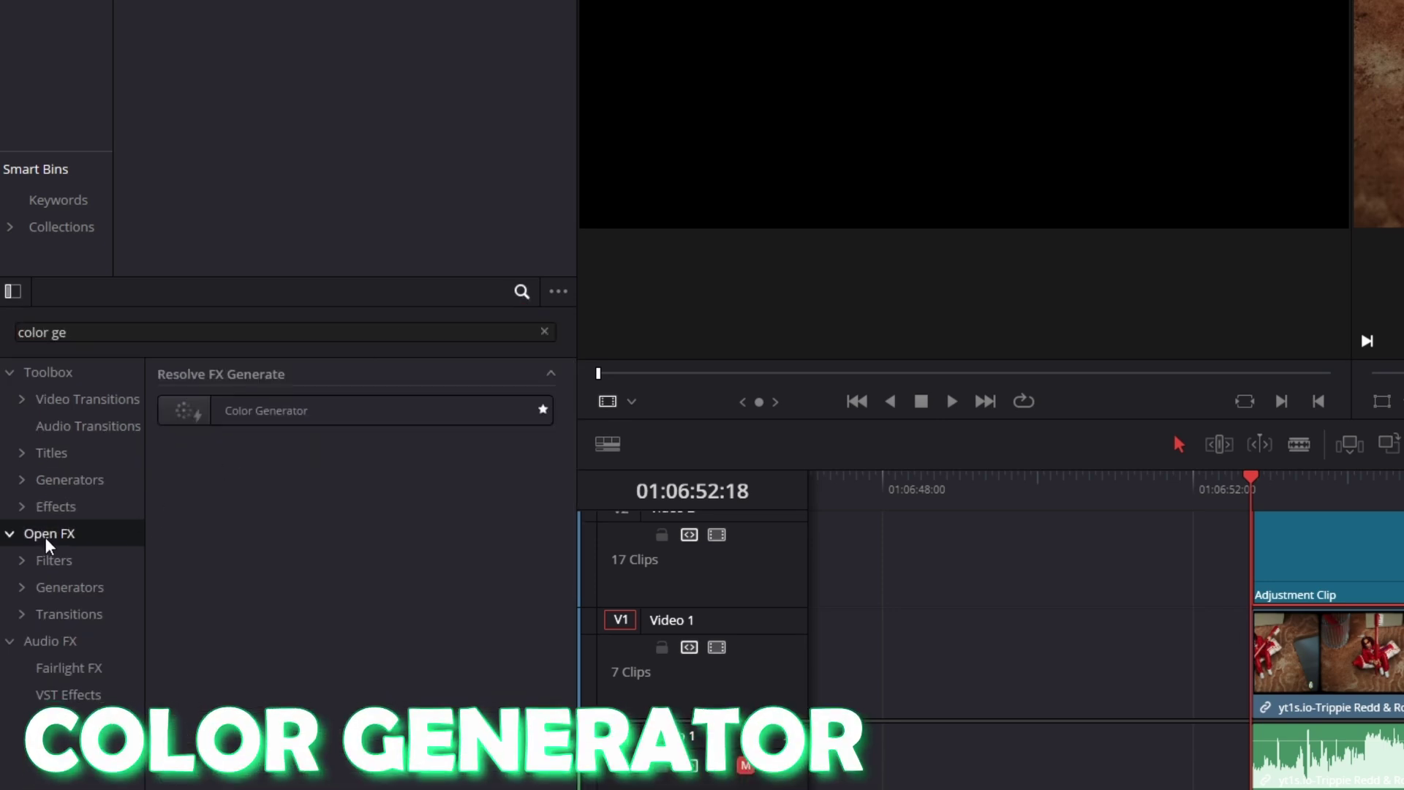
{"action": "left_click_drag", "start_coordinate": [232, 411], "coordinate": [1336, 537]}
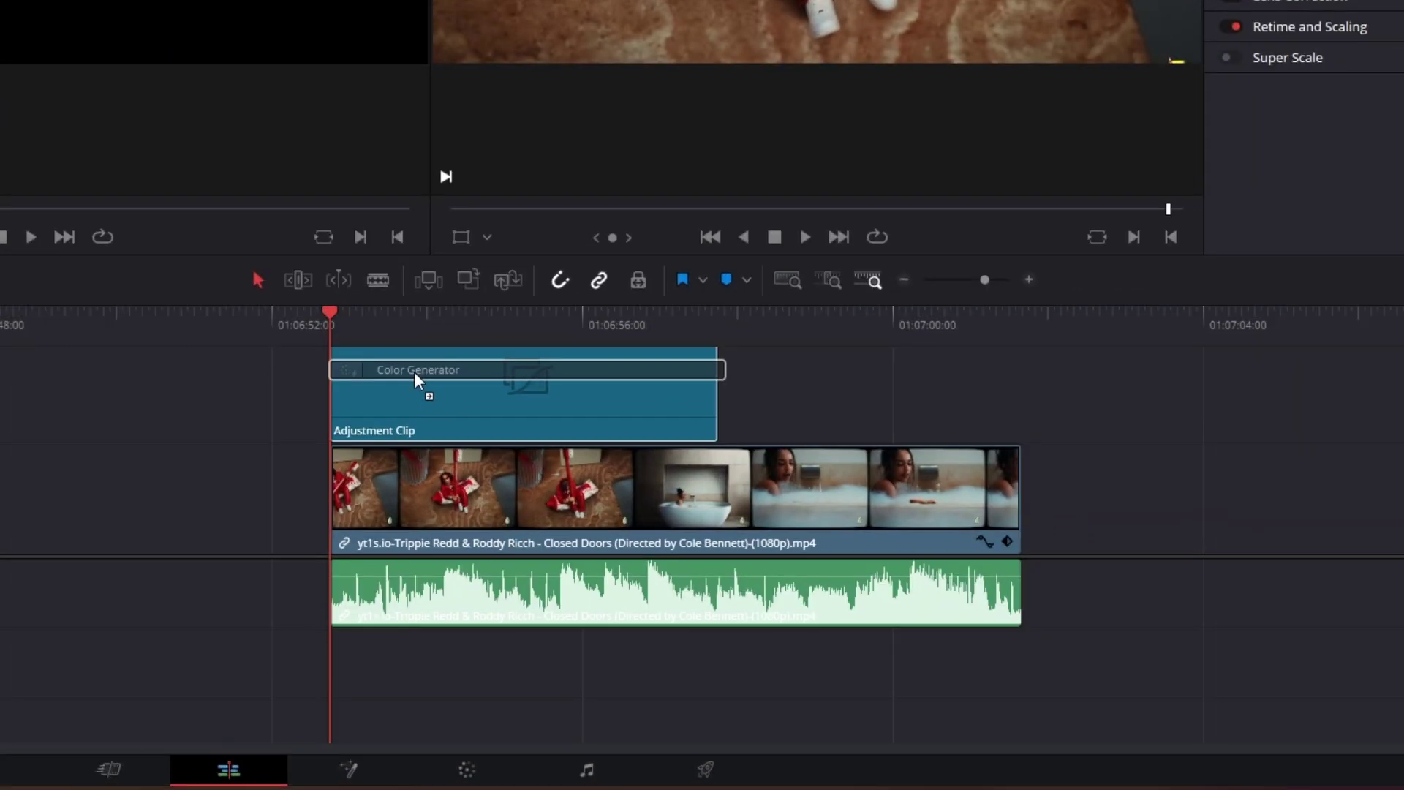
{"action": "left_click_drag", "start_coordinate": [414, 371], "coordinate": [414, 371]}
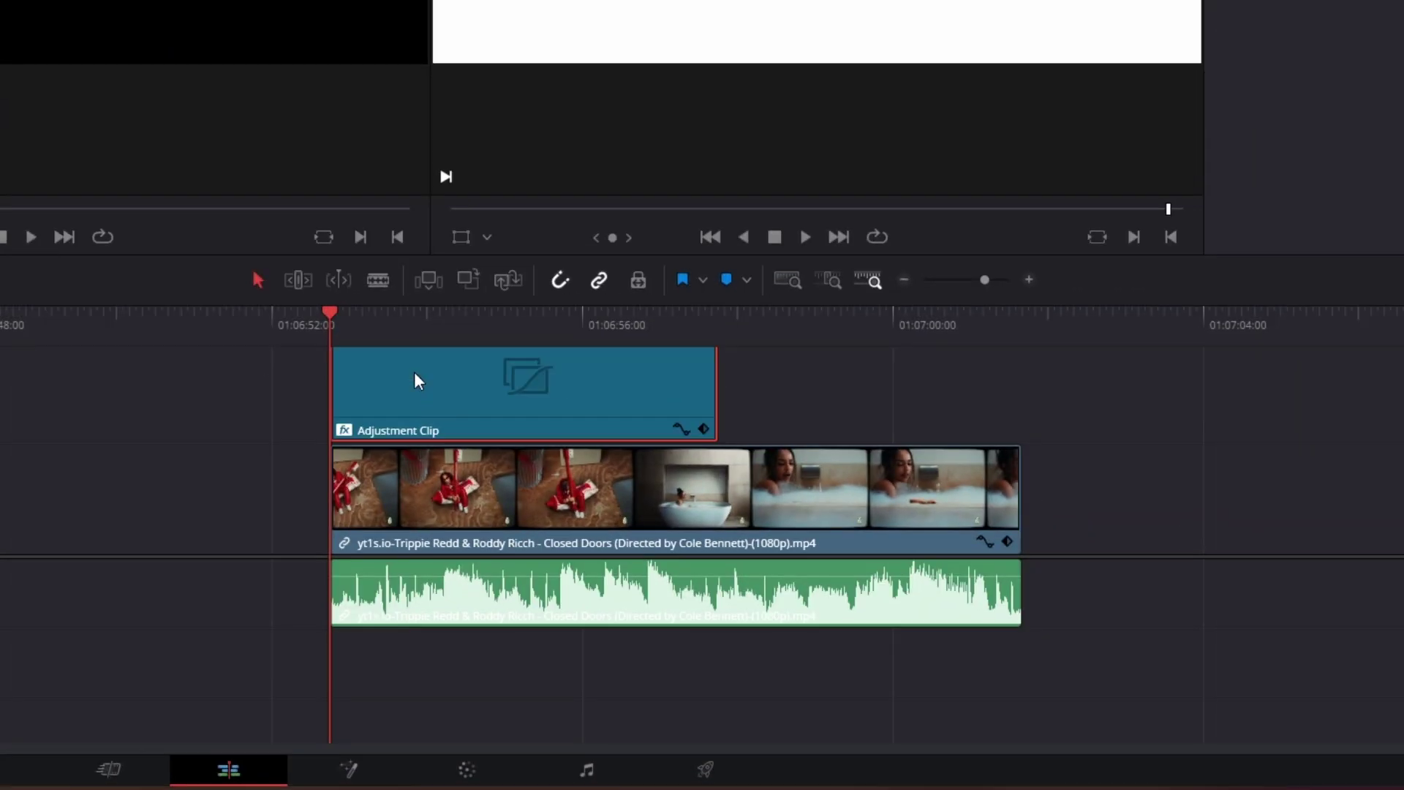
- Split the first 12 frames of the adjustment clip into one-frame pieces, up to 01:06:53:06
{"action": "left_click", "coordinate": [1027, 280]}
{"action": "left_click", "coordinate": [1027, 280]}
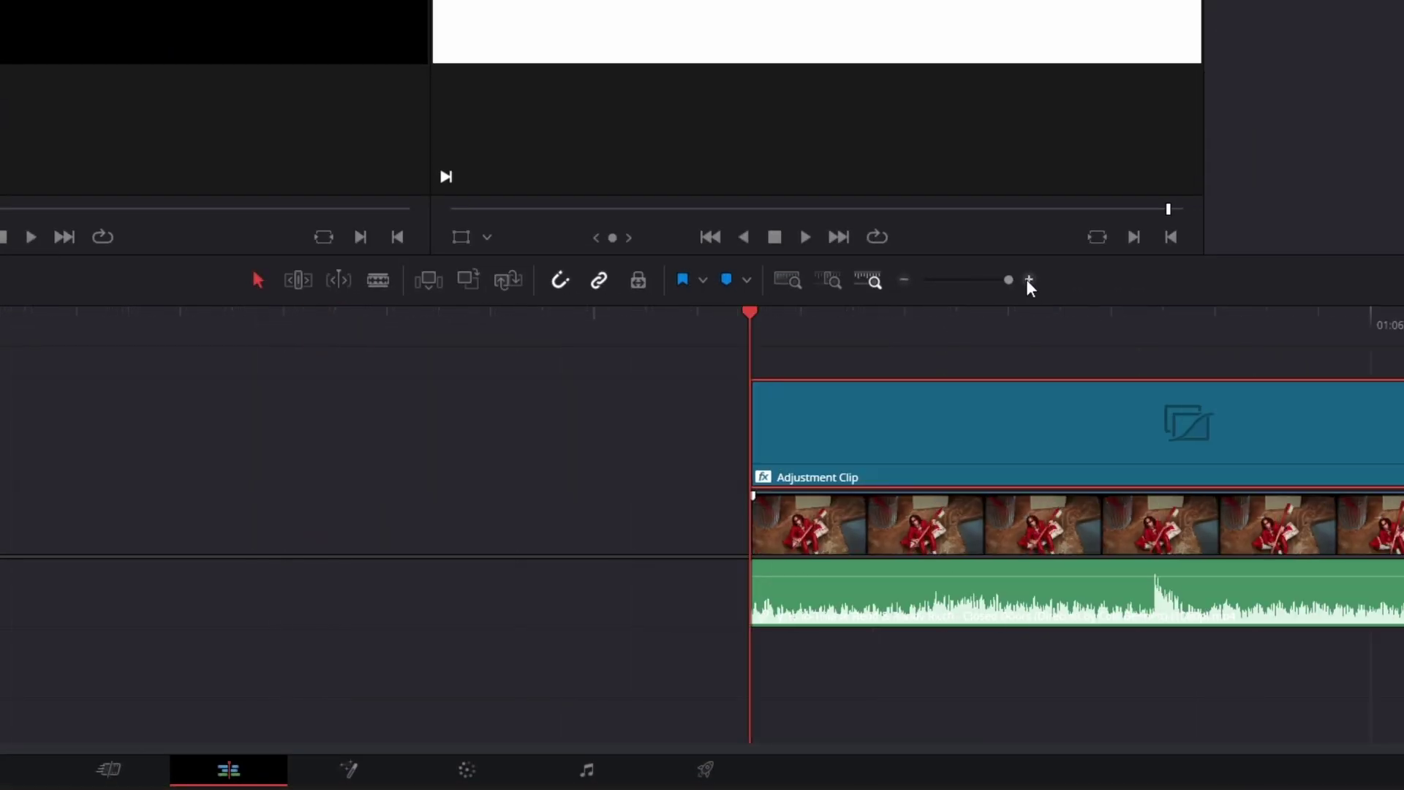
{"action": "scroll", "coordinate": [439, 421], "scroll_direction": "right", "scroll_amount": 5}
{"action": "scroll", "coordinate": [439, 422], "scroll_direction": "left", "scroll_amount": 4}
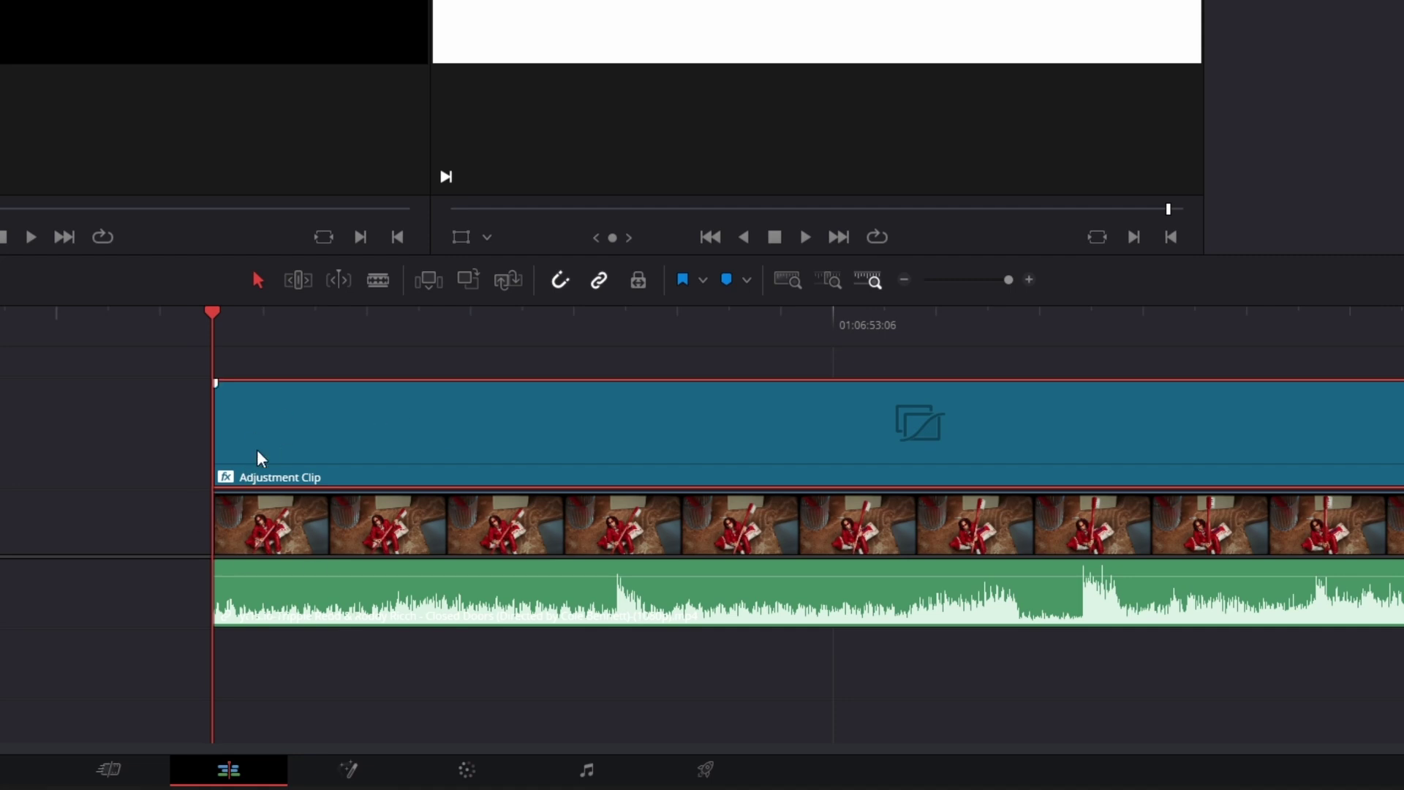
{"action": "key", "text": "Right"}
{"action": "key", "text": "ctrl+b"}
{"action": "key", "text": "Right"}
{"action": "key", "text": "ctrl+b"}
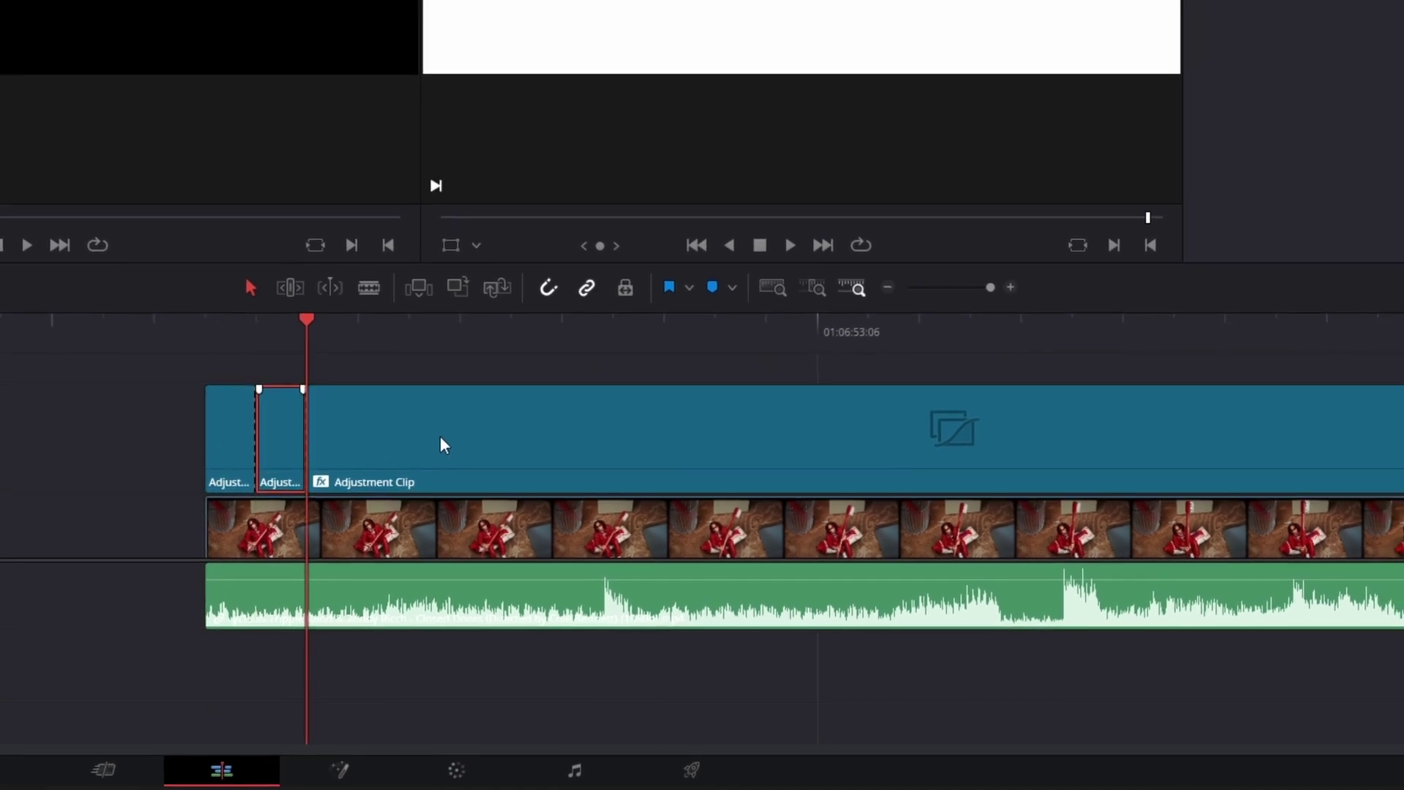
{"action": "key", "text": "ctrl+b"}
{"action": "key", "text": "ctrl+b"}
{"action": "key", "text": "ctrl+b"}
{"action": "key", "text": "ctrl+b"}
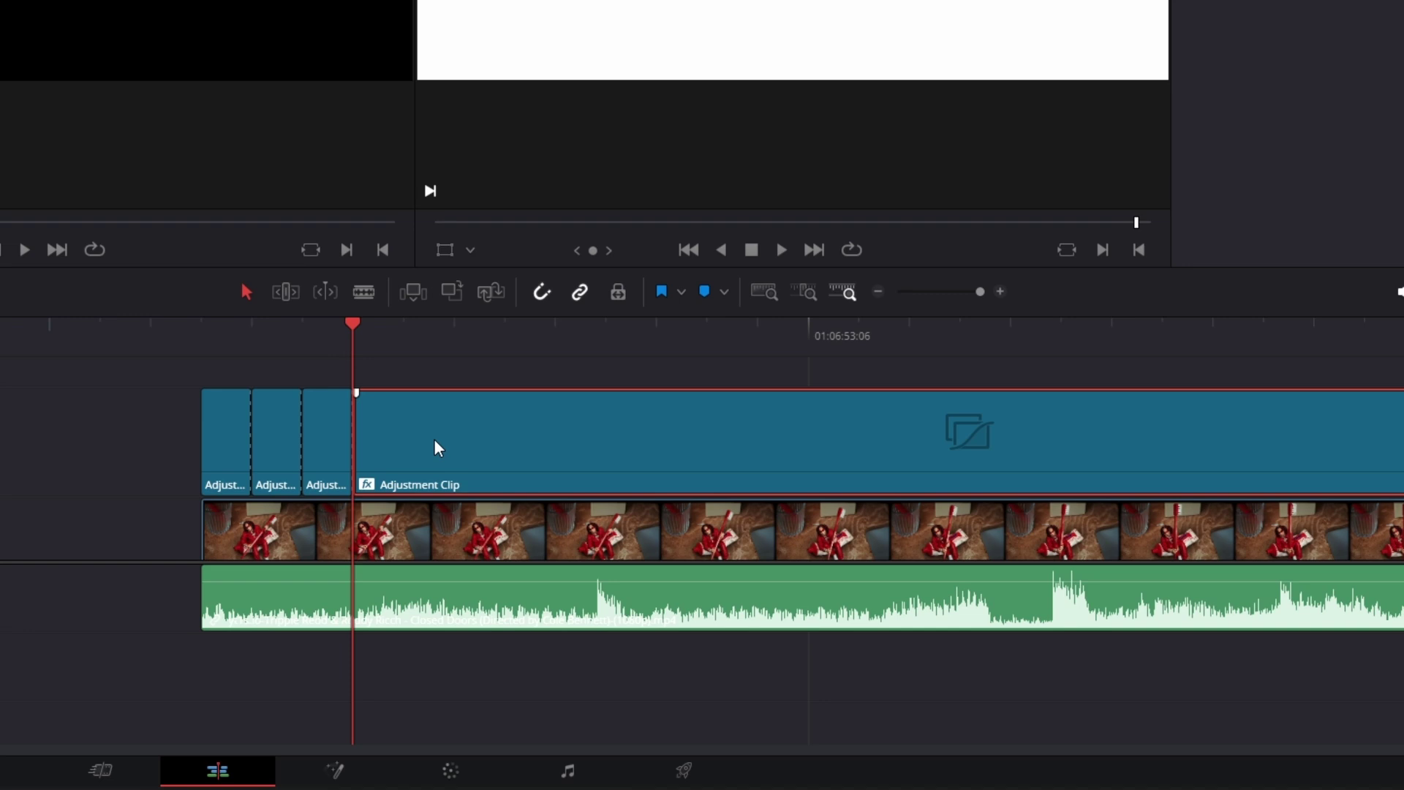
{"action": "key", "text": "ctrl+b"}
{"action": "key", "text": "ctrl+b"}
{"action": "key", "text": "ctrl+b"}
{"action": "key", "text": "ctrl+b"}
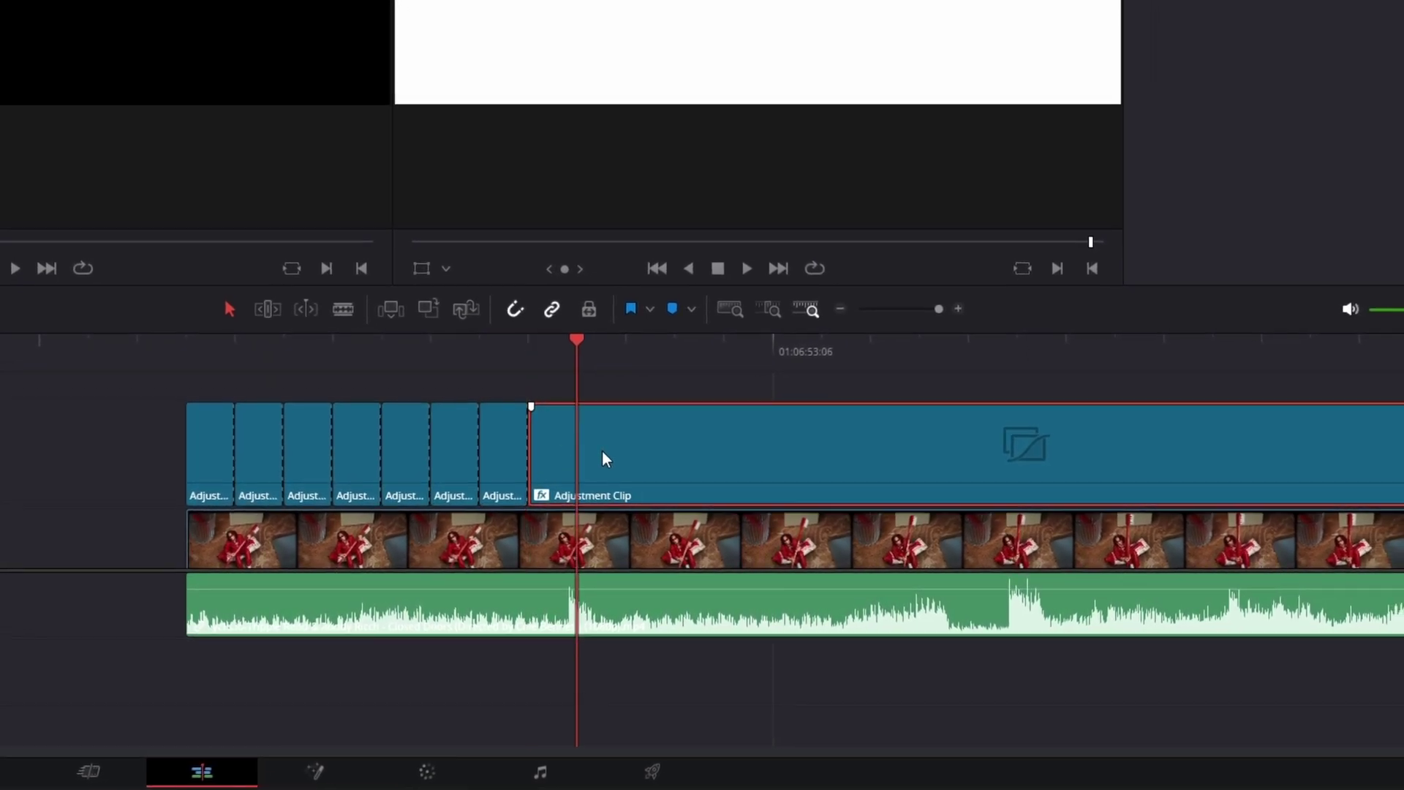
{"action": "key", "text": "ctrl+b"}
{"action": "key", "text": "Right"}
{"action": "key", "text": "ctrl+b"}
{"action": "left_click_drag", "start_coordinate": [60, 430], "coordinate": [830, 464]}
{"action": "left_click", "coordinate": [130, 452]}
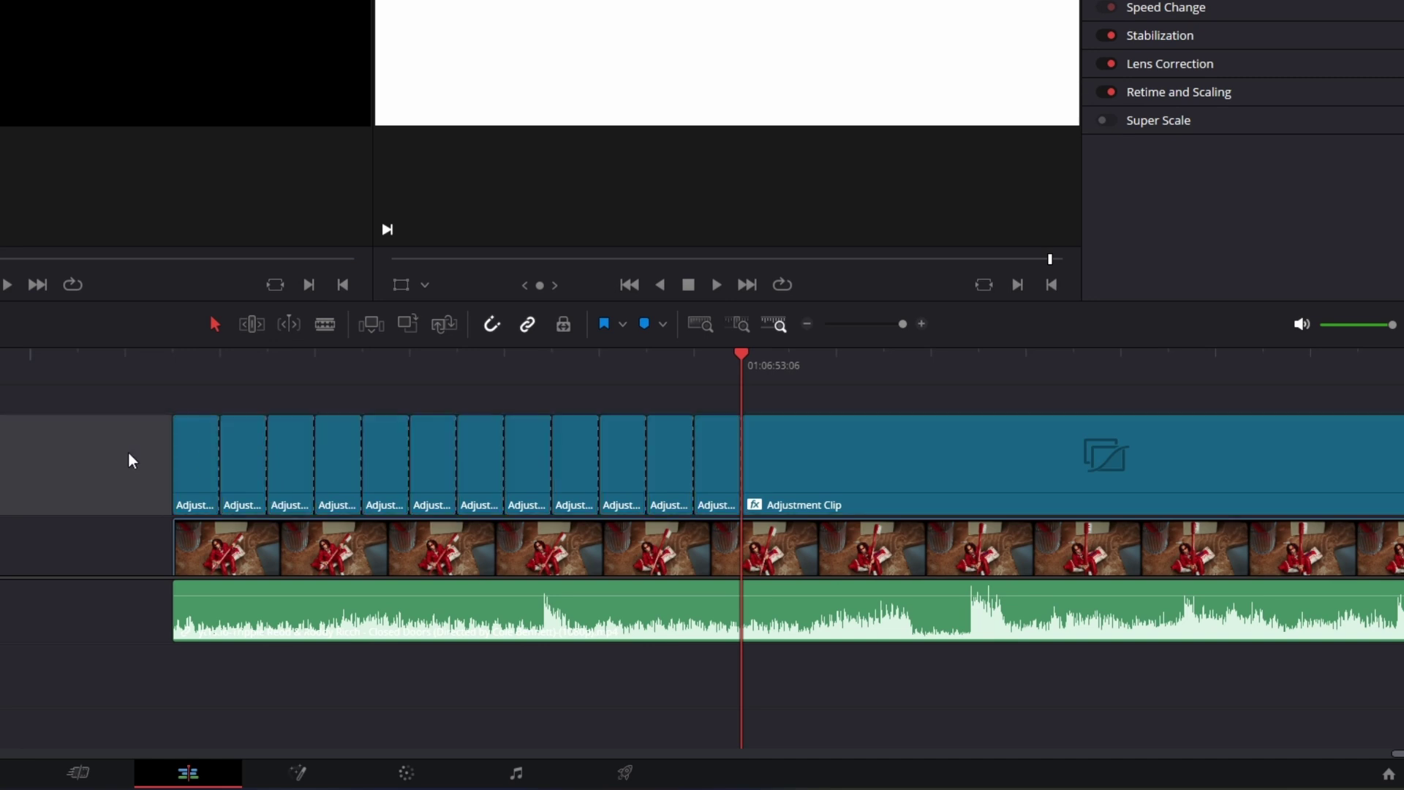
- Delete every second one-frame piece of the adjustment clip, starting with the second, to leave alternating gaps
{"action": "left_click", "coordinate": [240, 457]}
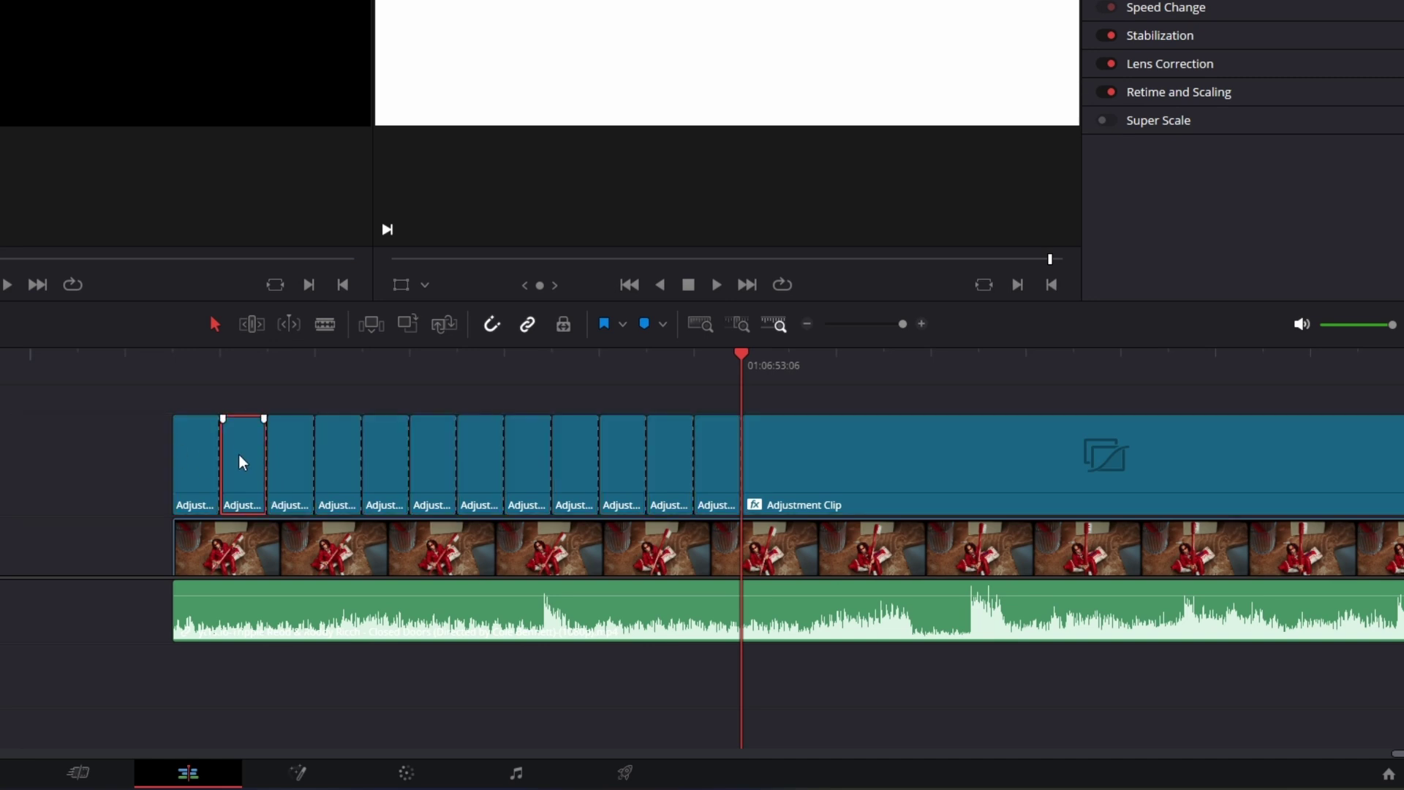
{"action": "key", "text": "Delete"}
{"action": "left_click", "coordinate": [336, 458]}
{"action": "key", "text": "Delete"}
{"action": "left_click", "coordinate": [431, 460]}
{"action": "key", "text": "Delete"}
{"action": "left_click", "coordinate": [527, 459]}
{"action": "key", "text": "Delete"}
{"action": "left_click", "coordinate": [622, 459]}
{"action": "key", "text": "Delete"}
{"action": "left_click", "coordinate": [656, 461]}
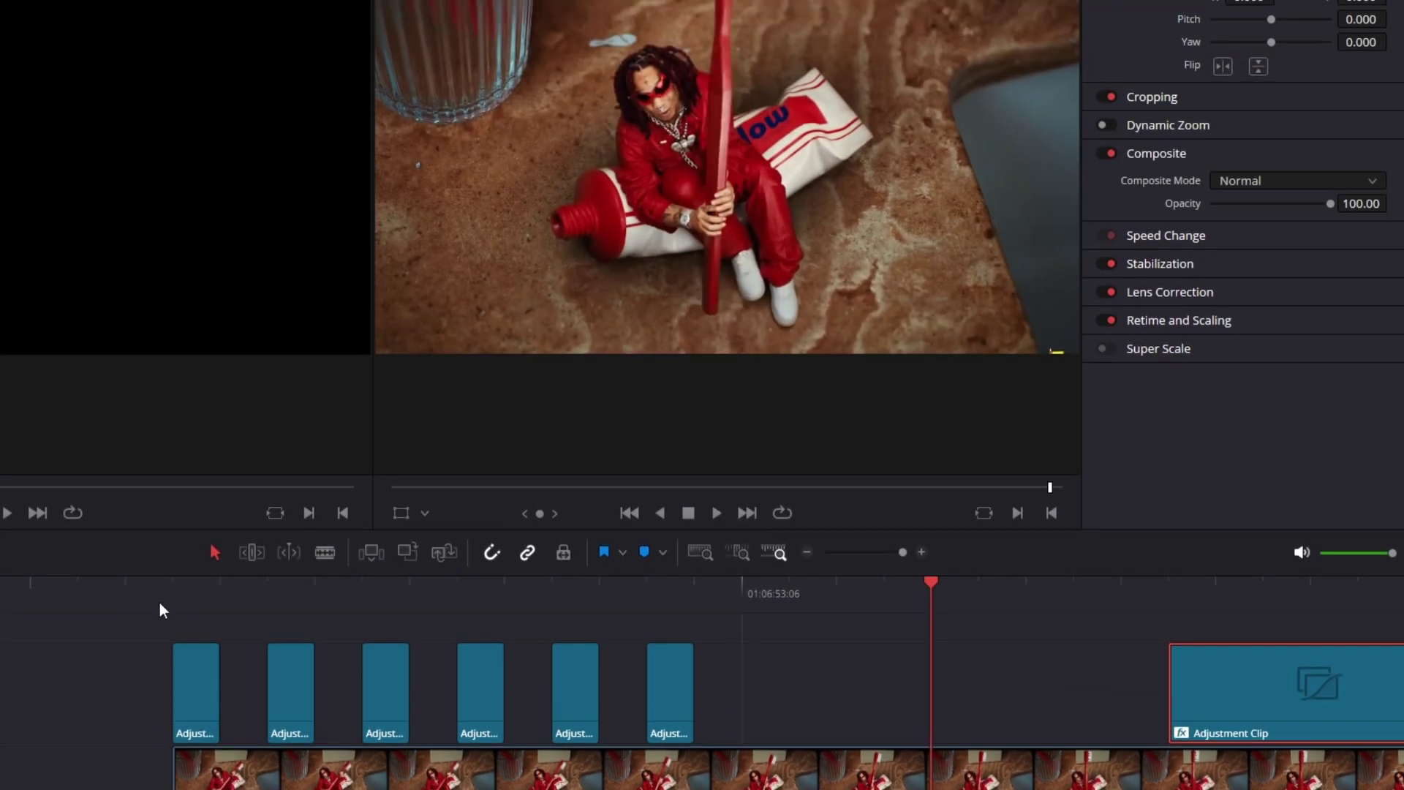
- Change the Color Generator colour of the remaining long adjustment clip at 01:06:53:15 from white to near-black
{"action": "left_click_drag", "start_coordinate": [648, 585], "coordinate": [857, 626]}
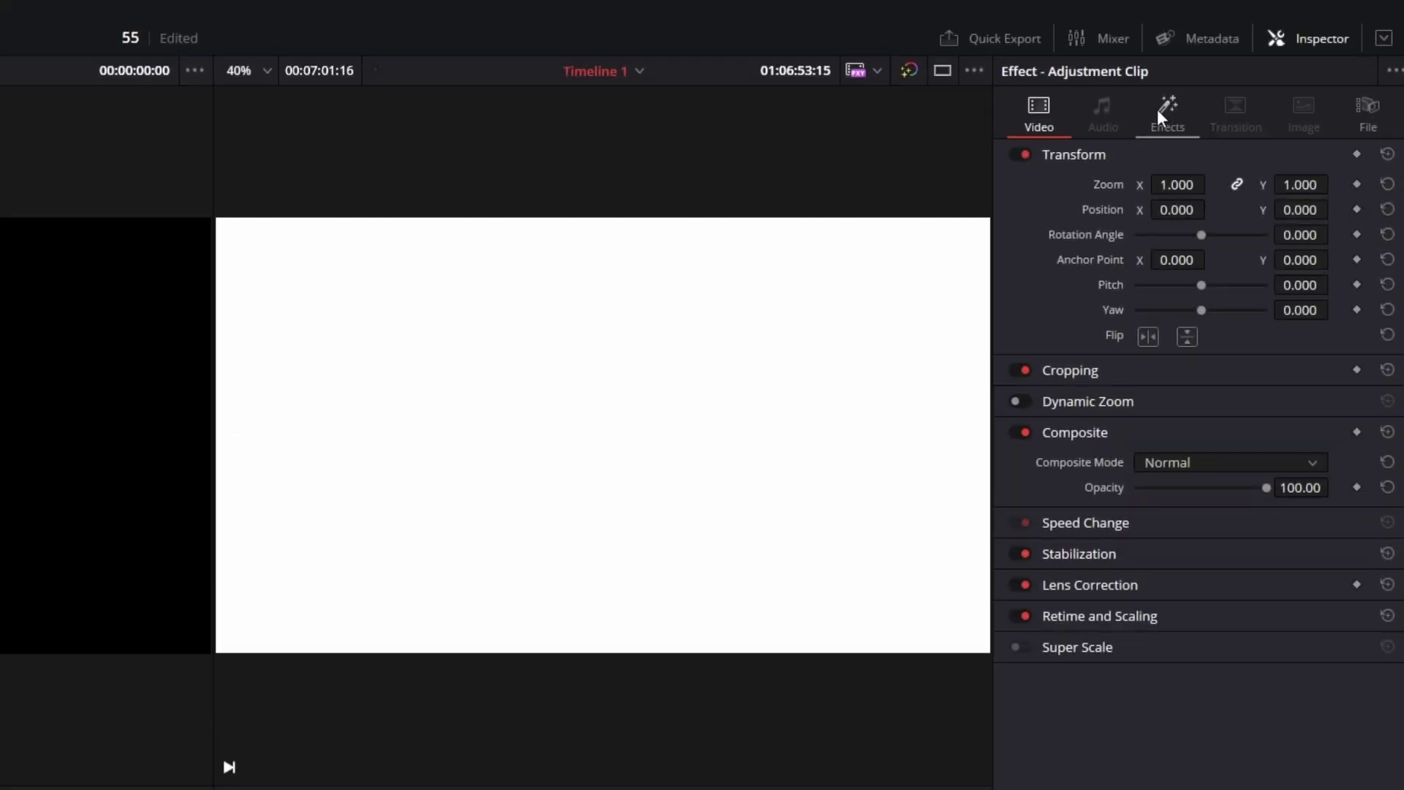
{"action": "left_click", "coordinate": [1163, 111]}
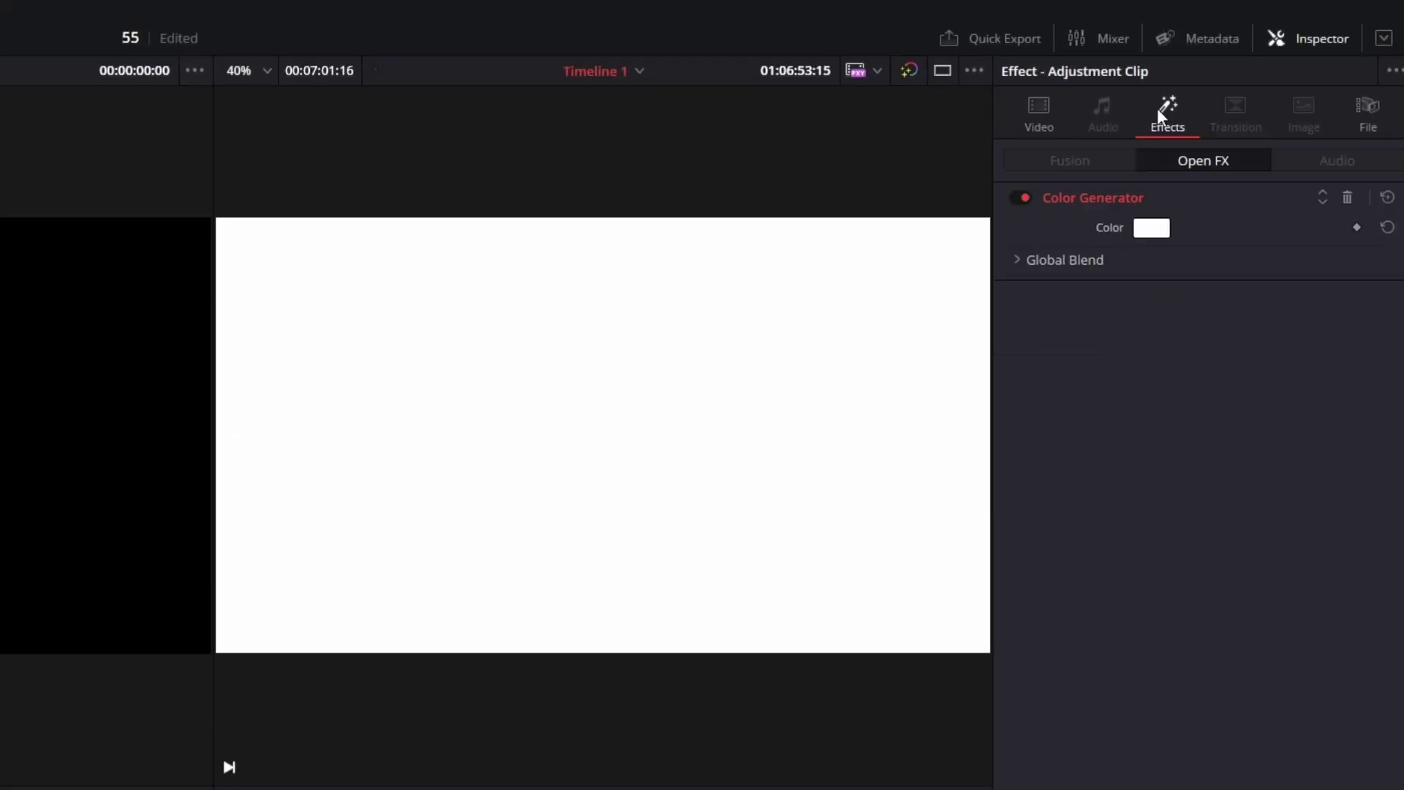
{"action": "left_click", "coordinate": [1154, 230]}
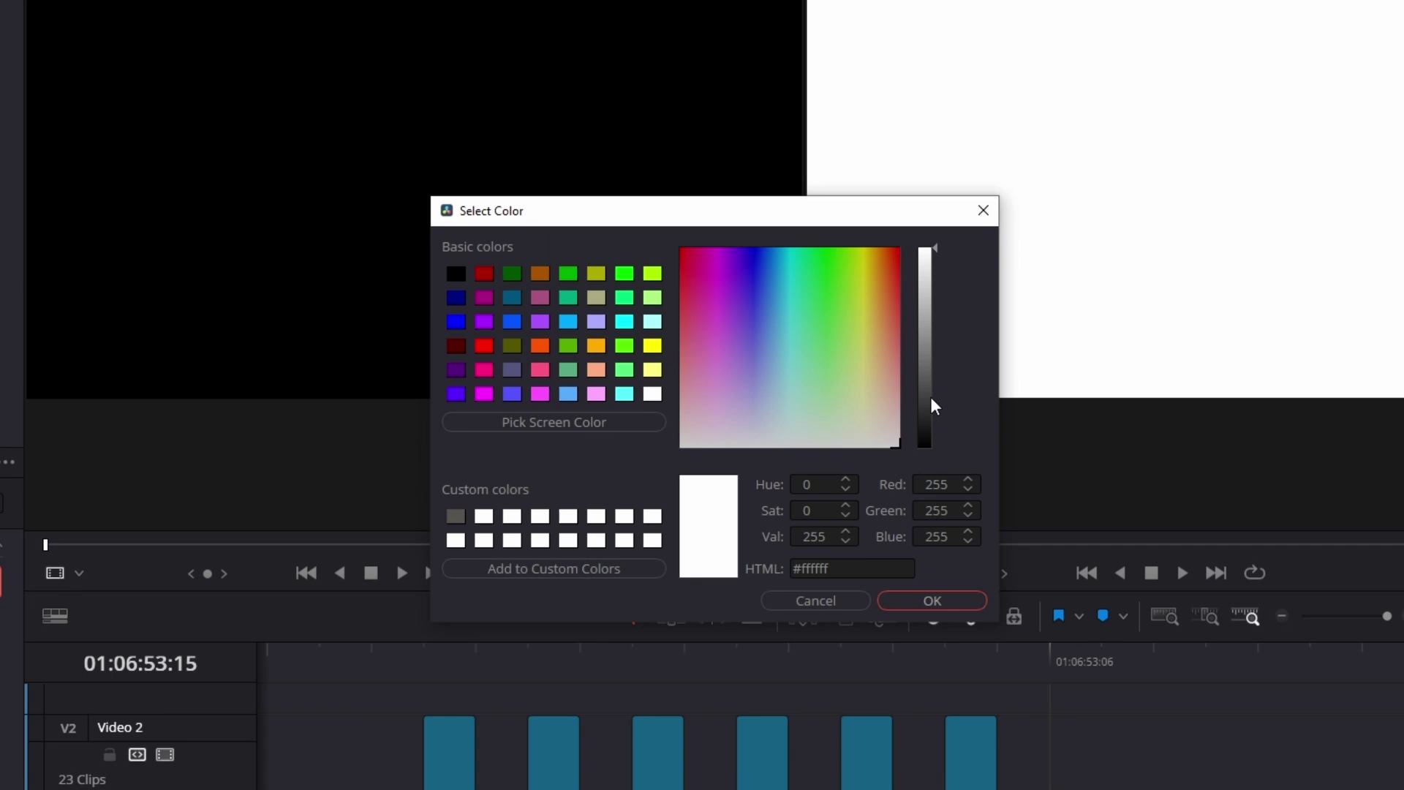
{"action": "left_click_drag", "start_coordinate": [930, 401], "coordinate": [923, 493]}
{"action": "left_click", "coordinate": [932, 600]}
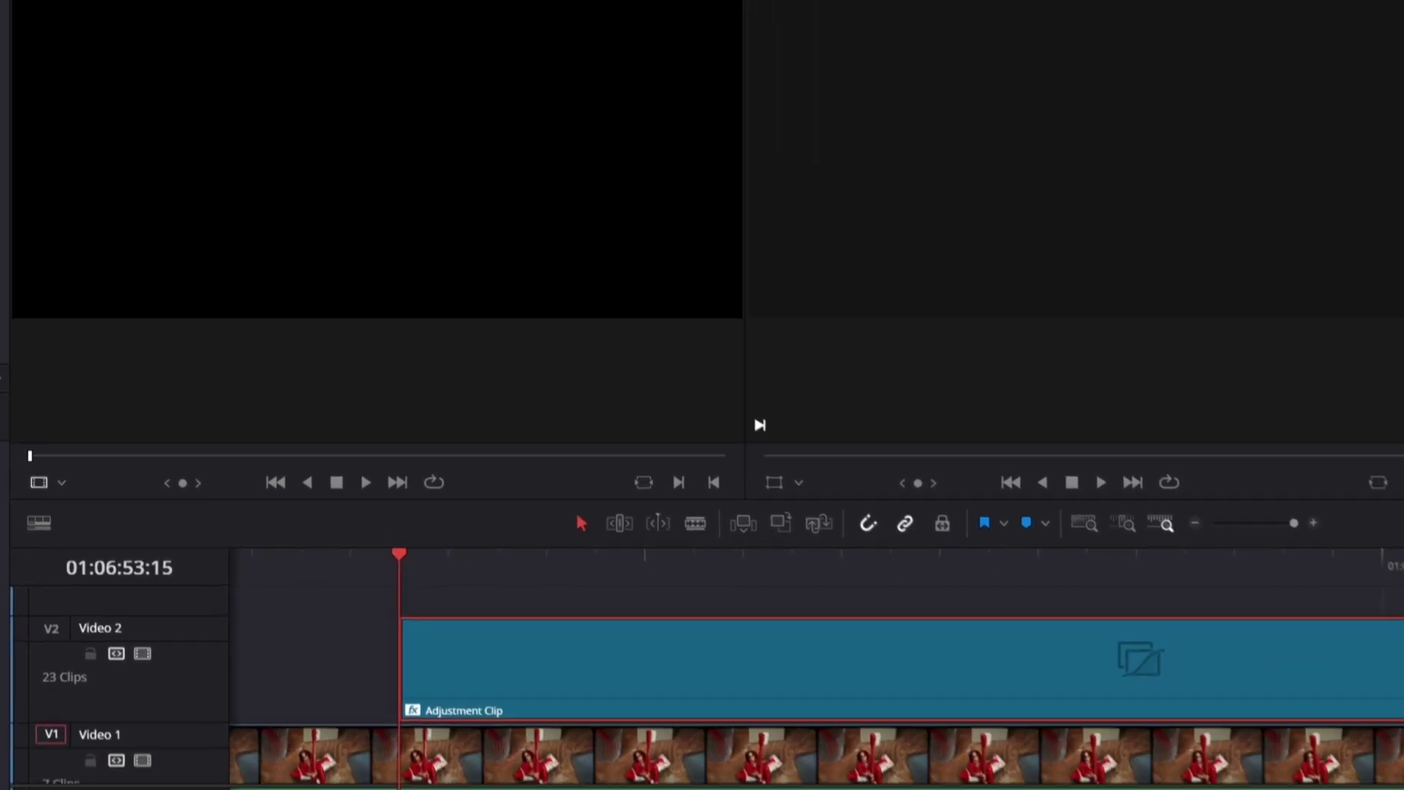
- Split the start of the dark adjustment clip into one-frame pieces, up to 01:06:53:22
{"action": "key", "text": "ctrl+b"}
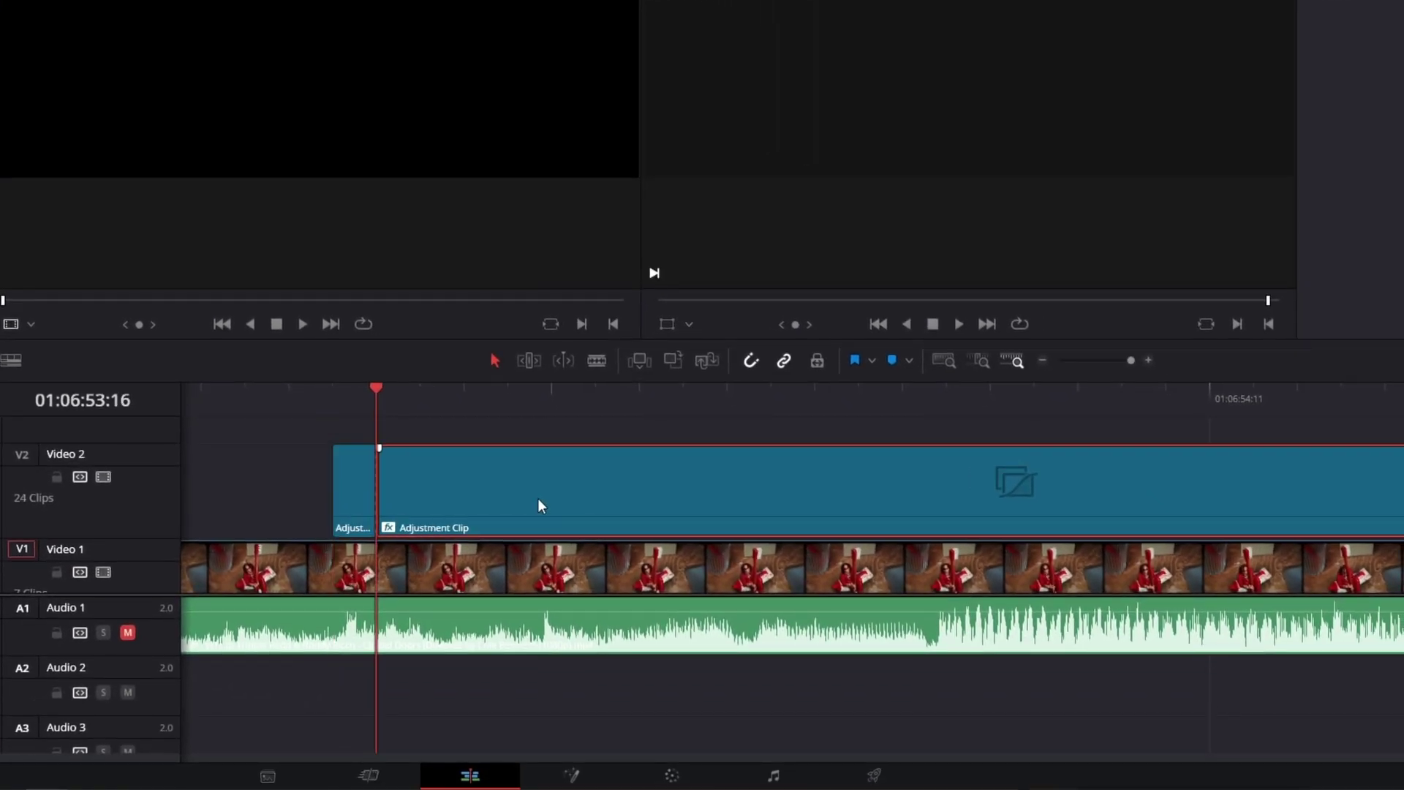
{"action": "key", "text": "Right"}
{"action": "key", "text": "ctrl+b"}
{"action": "key", "text": "Right"}
{"action": "key", "text": "ctrl+b"}
{"action": "key", "text": "Right"}
{"action": "key", "text": "ctrl+b"}
{"action": "key", "text": "Right"}
{"action": "key", "text": "ctrl+b"}
{"action": "key", "text": "Right"}
{"action": "key", "text": "ctrl+b"}
{"action": "key", "text": "Right"}
{"action": "key", "text": "ctrl+b"}
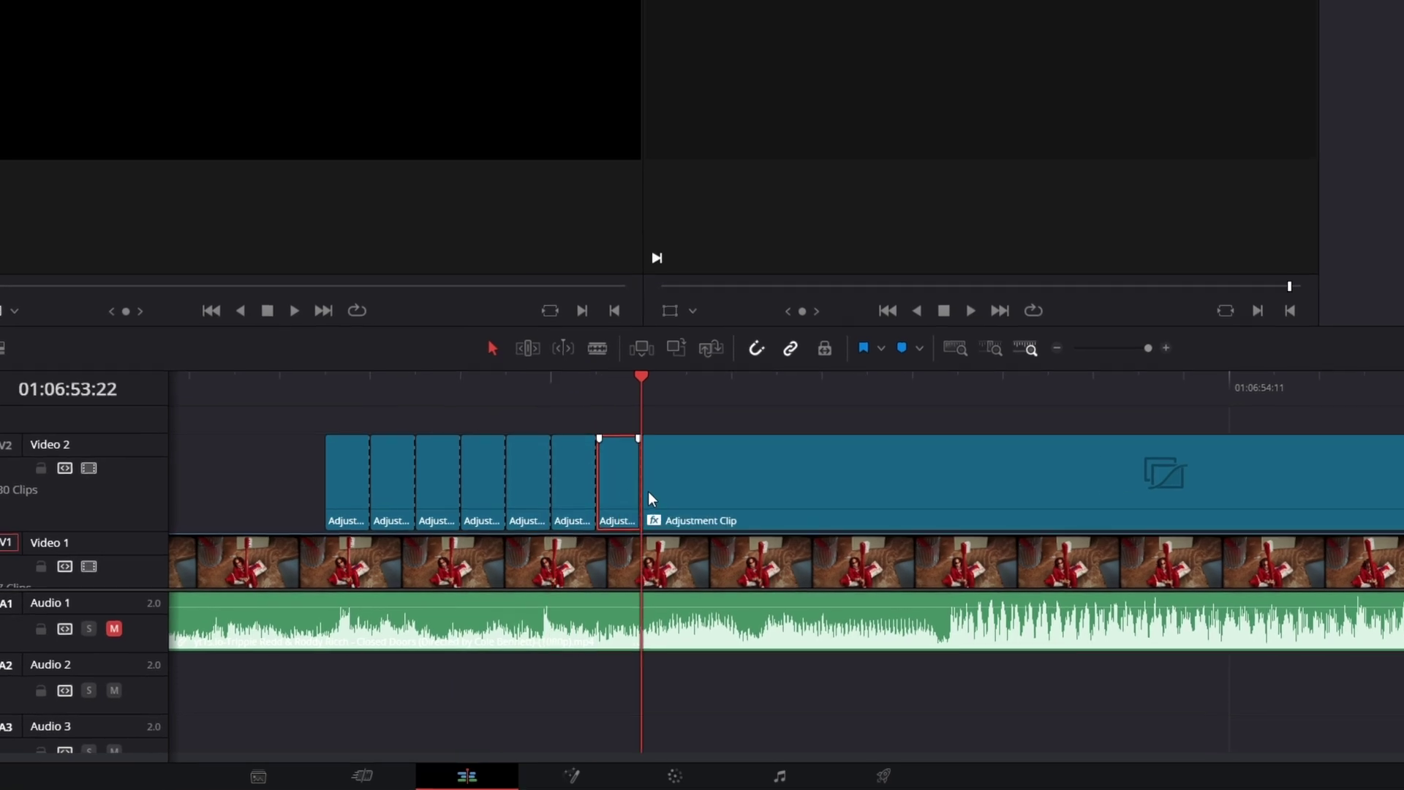
- Continue splitting the dark adjustment clip into one-frame pieces, up to 01:06:54:02
{"action": "key", "text": "Right"}
{"action": "key", "text": "ctrl+b"}
{"action": "key", "text": "Right"}
{"action": "key", "text": "ctrl+b"}
{"action": "key", "text": "Right"}
{"action": "key", "text": "ctrl+b"}
{"action": "key", "text": "Right"}
{"action": "key", "text": "ctrl+b"}
- Delete every second one-frame piece of the dark adjustment clip, plus the frames after them, and play the strobe from just before it
{"action": "left_click", "coordinate": [401, 486]}
{"action": "key", "text": "BackSpace"}
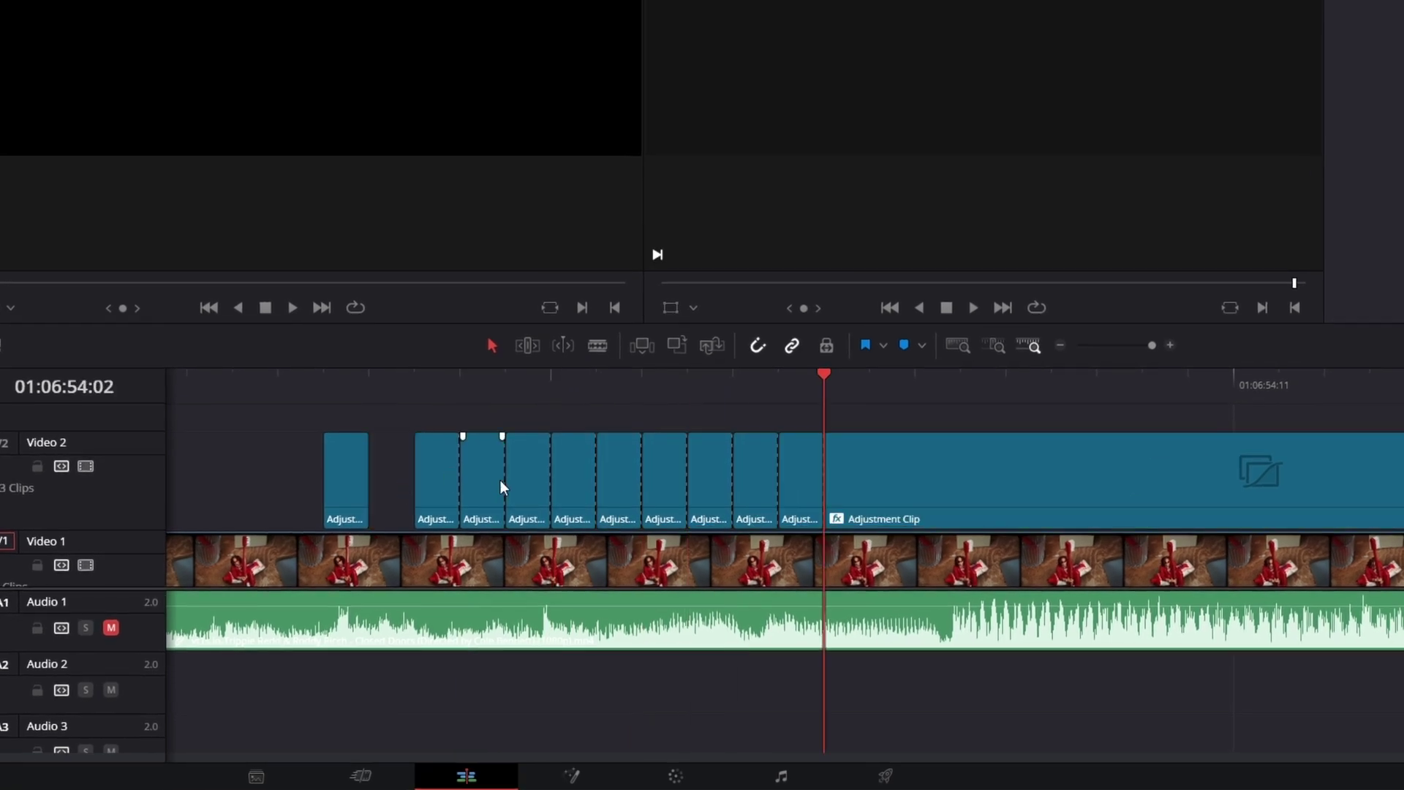
{"action": "left_click", "coordinate": [253, 380]}
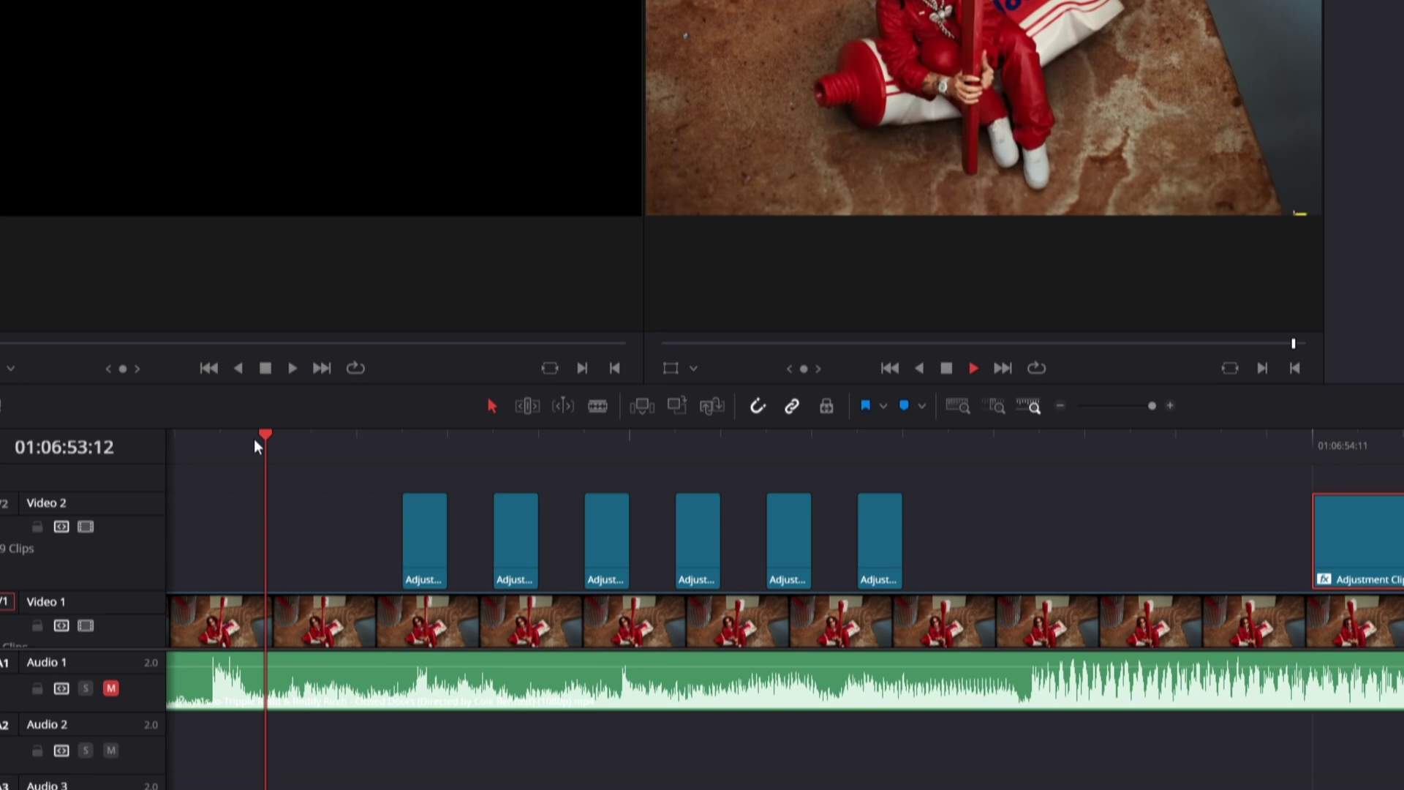
{"action": "left_click", "coordinate": [253, 380]}
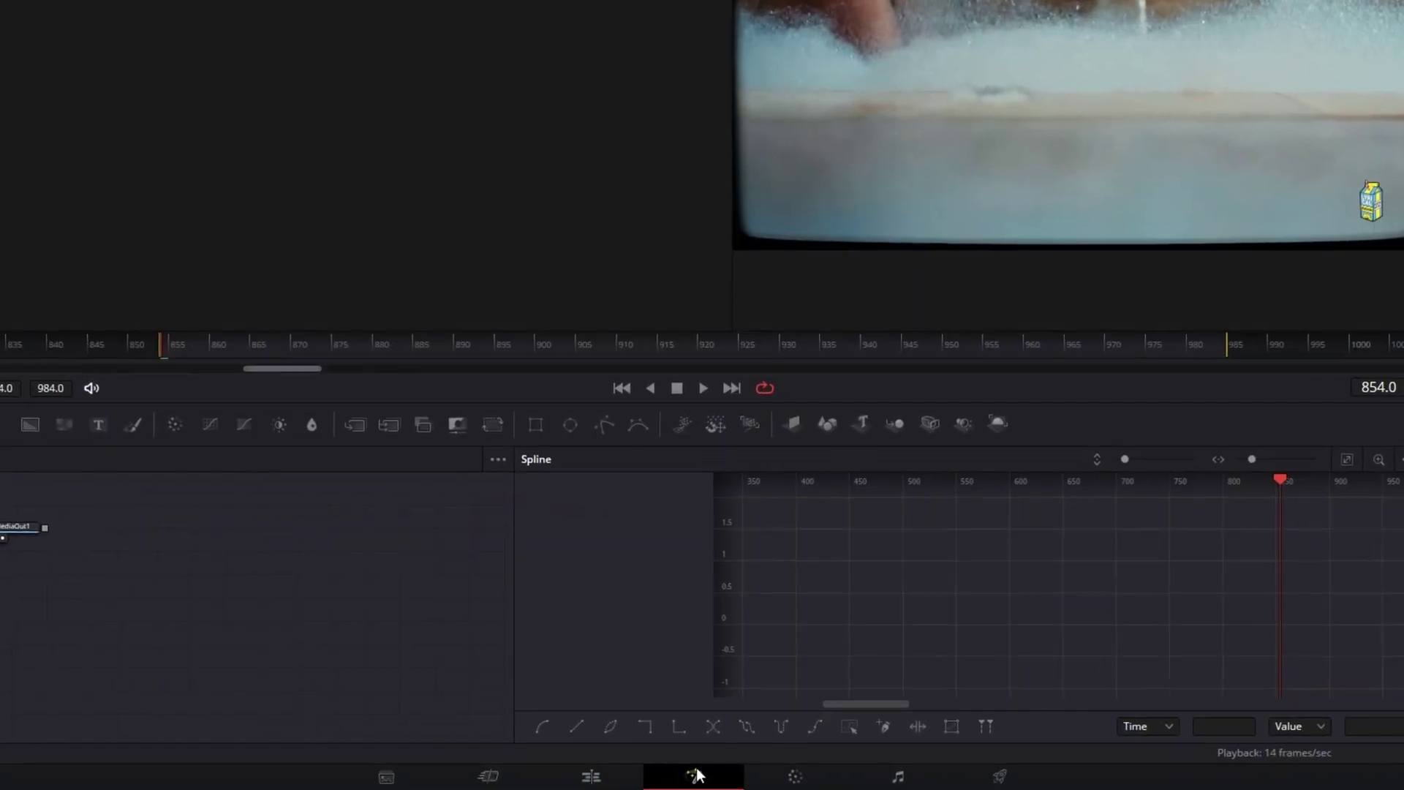
- Add a TV node to the bathtub clip in Fusion and set its Amplitude to 0.55 and Frequency to 10
{"action": "key", "text": "shift+space"}
{"action": "type", "text": "Displace"}
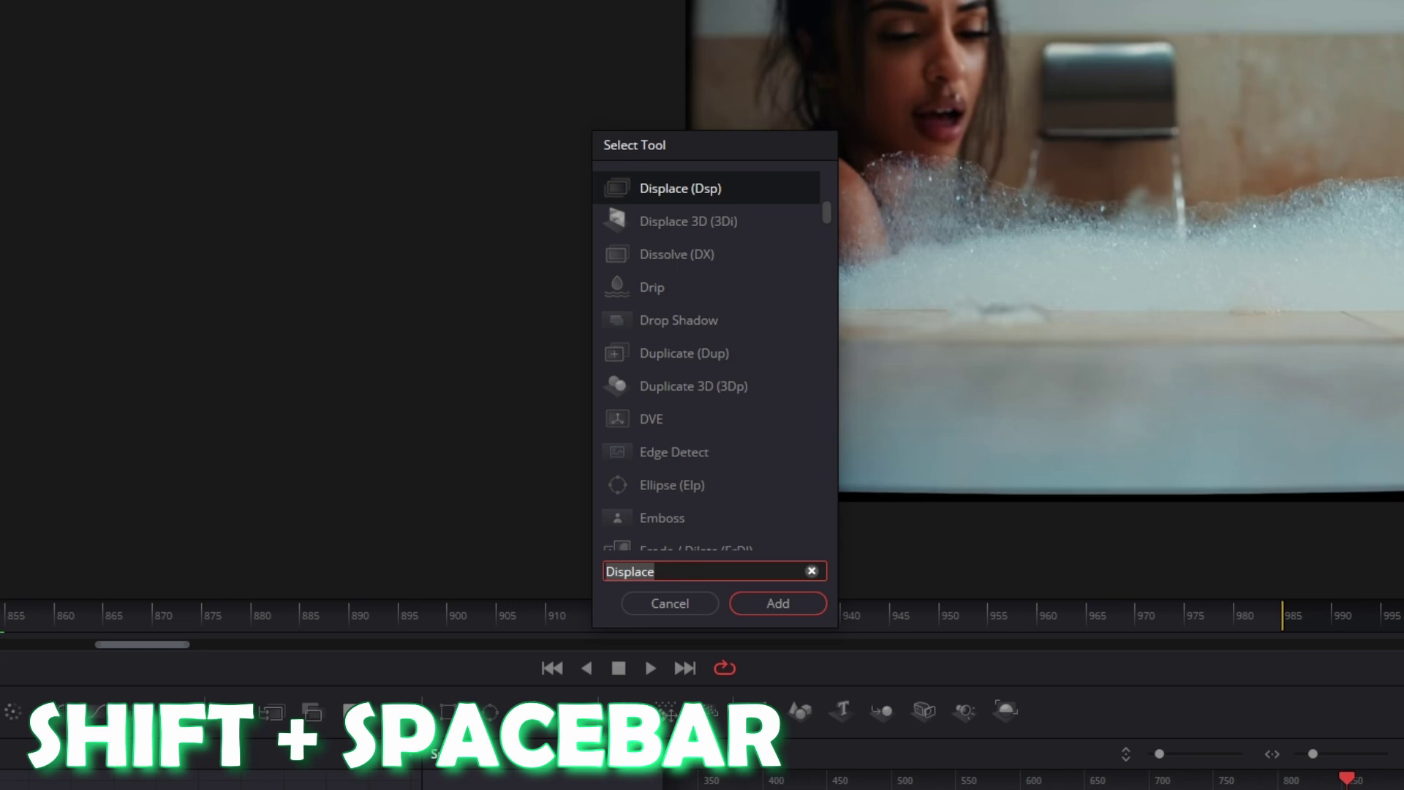
{"action": "type", "text": "tv"}
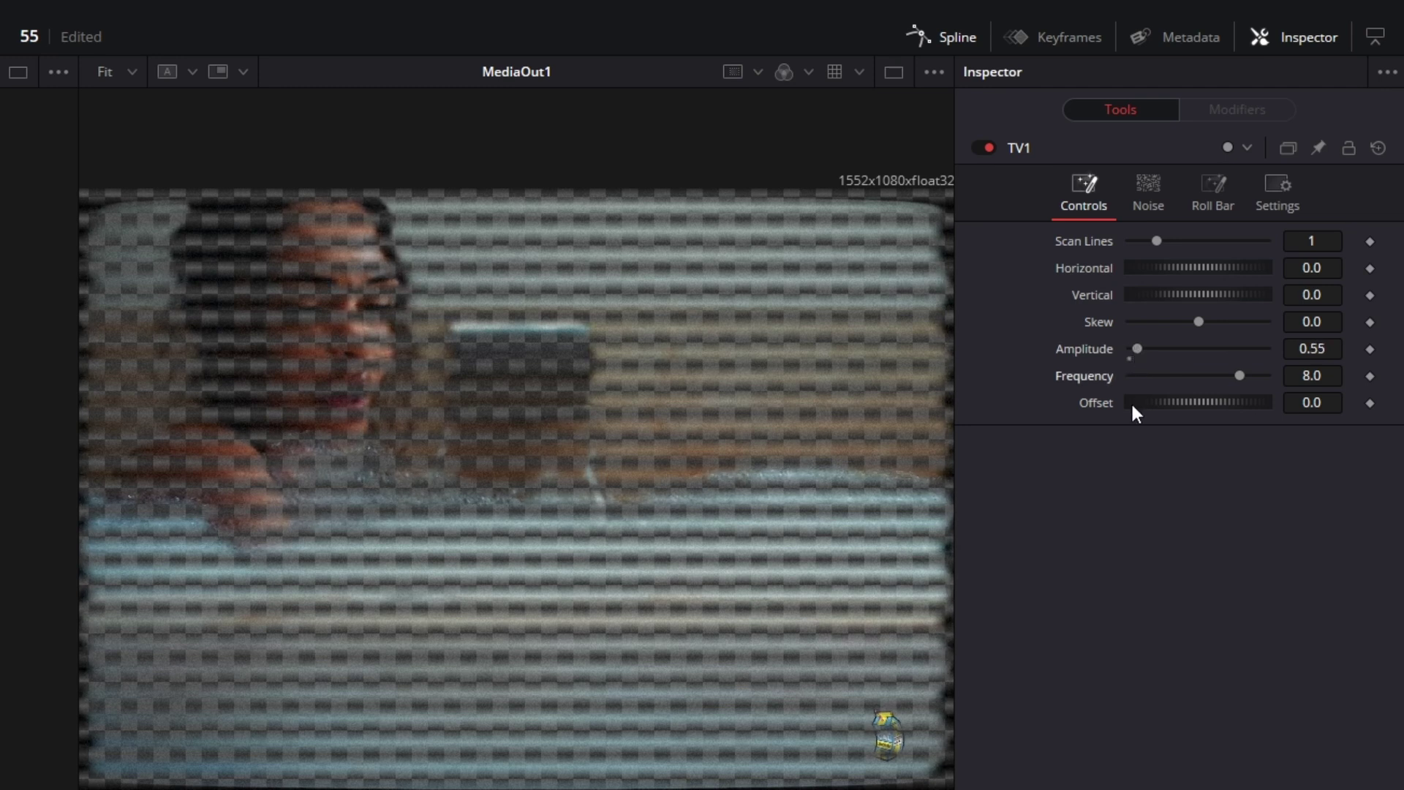
{"action": "left_click_drag", "start_coordinate": [1238, 382], "coordinate": [1292, 376]}
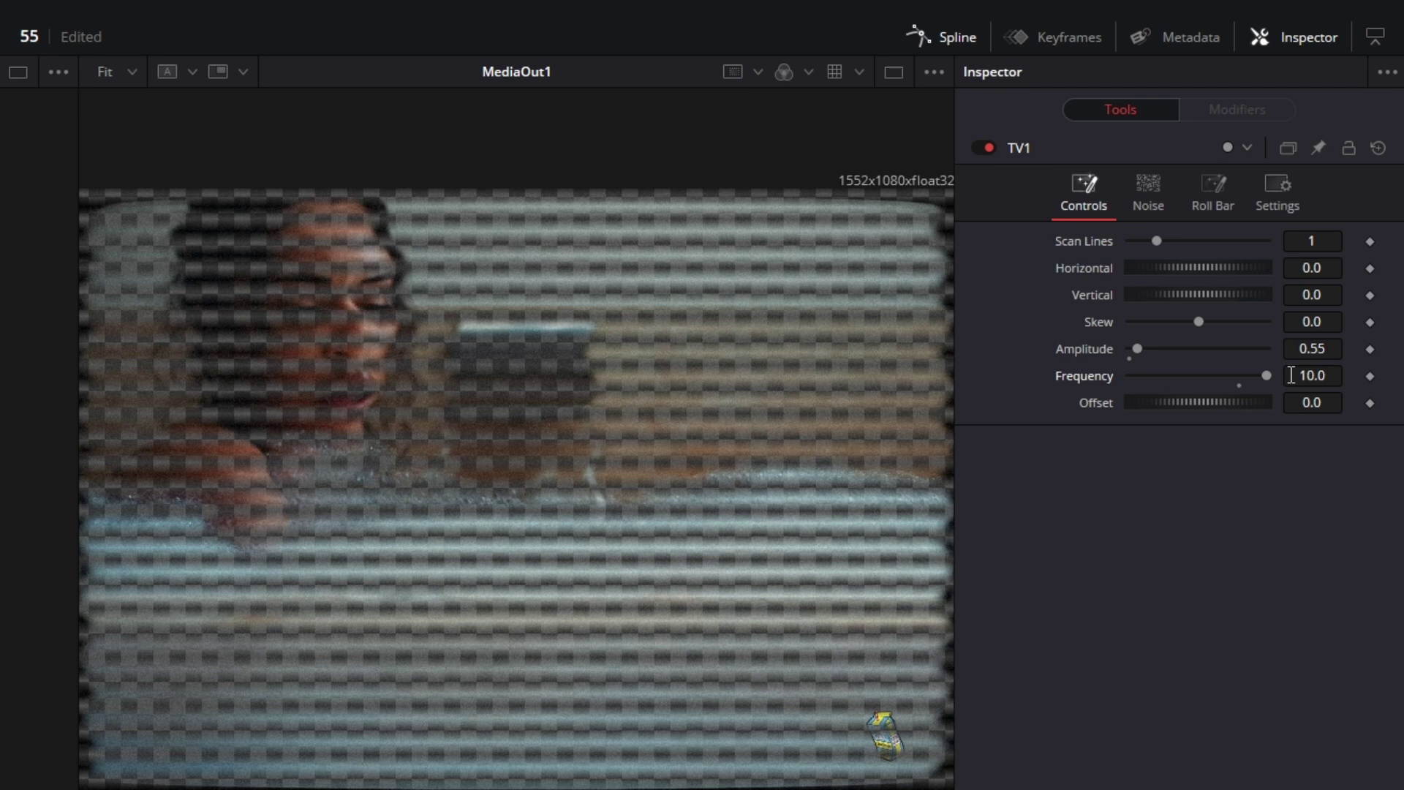
- Set the TV node's noise Power to 0
{"action": "left_click", "coordinate": [1151, 193]}
{"action": "left_click_drag", "start_coordinate": [1166, 242], "coordinate": [1046, 241]}
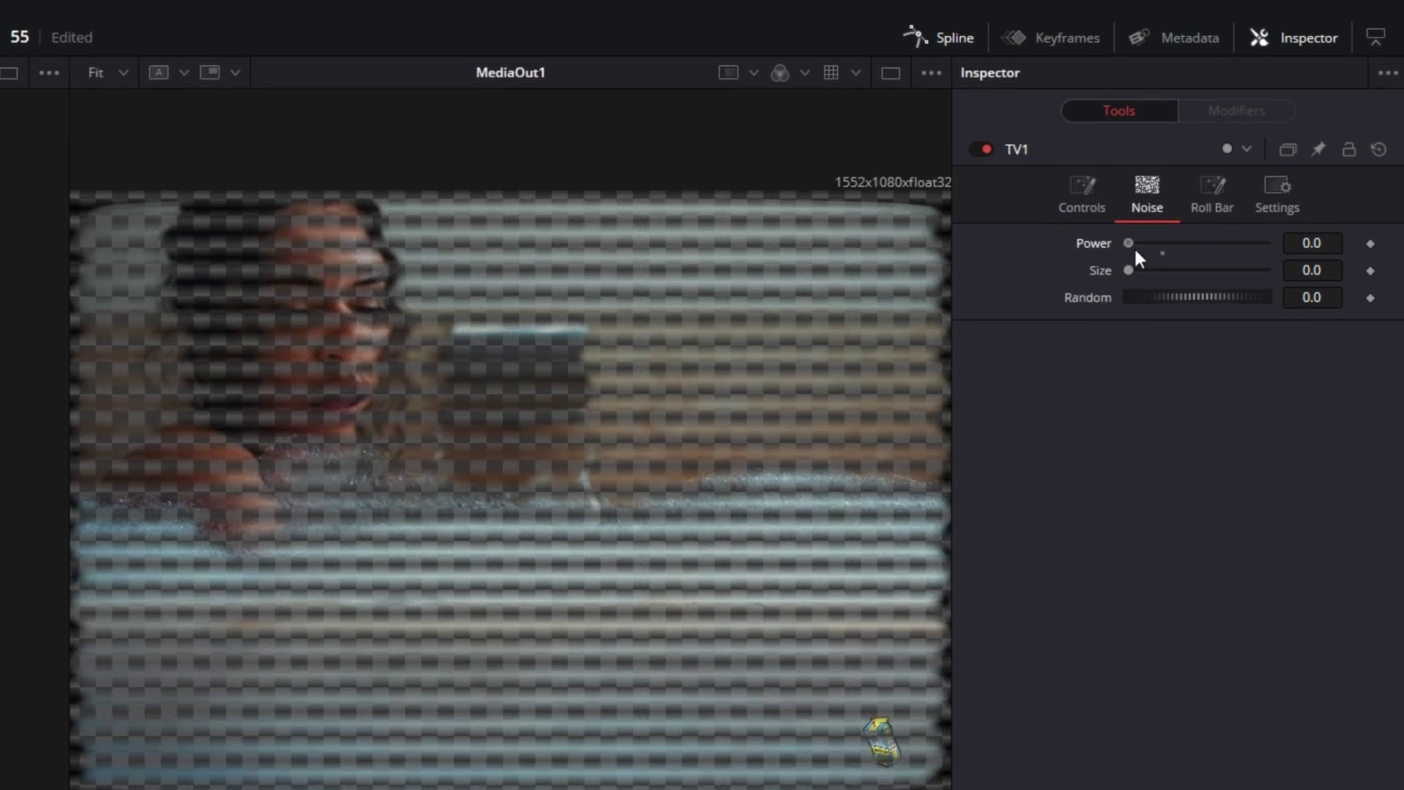
{"action": "mouse_move", "coordinate": [1134, 246]}
{"action": "left_mouse_down"}
{"action": "mouse_move", "coordinate": [1309, 250]}
{"action": "mouse_move", "coordinate": [1125, 250]}
{"action": "left_mouse_up"}
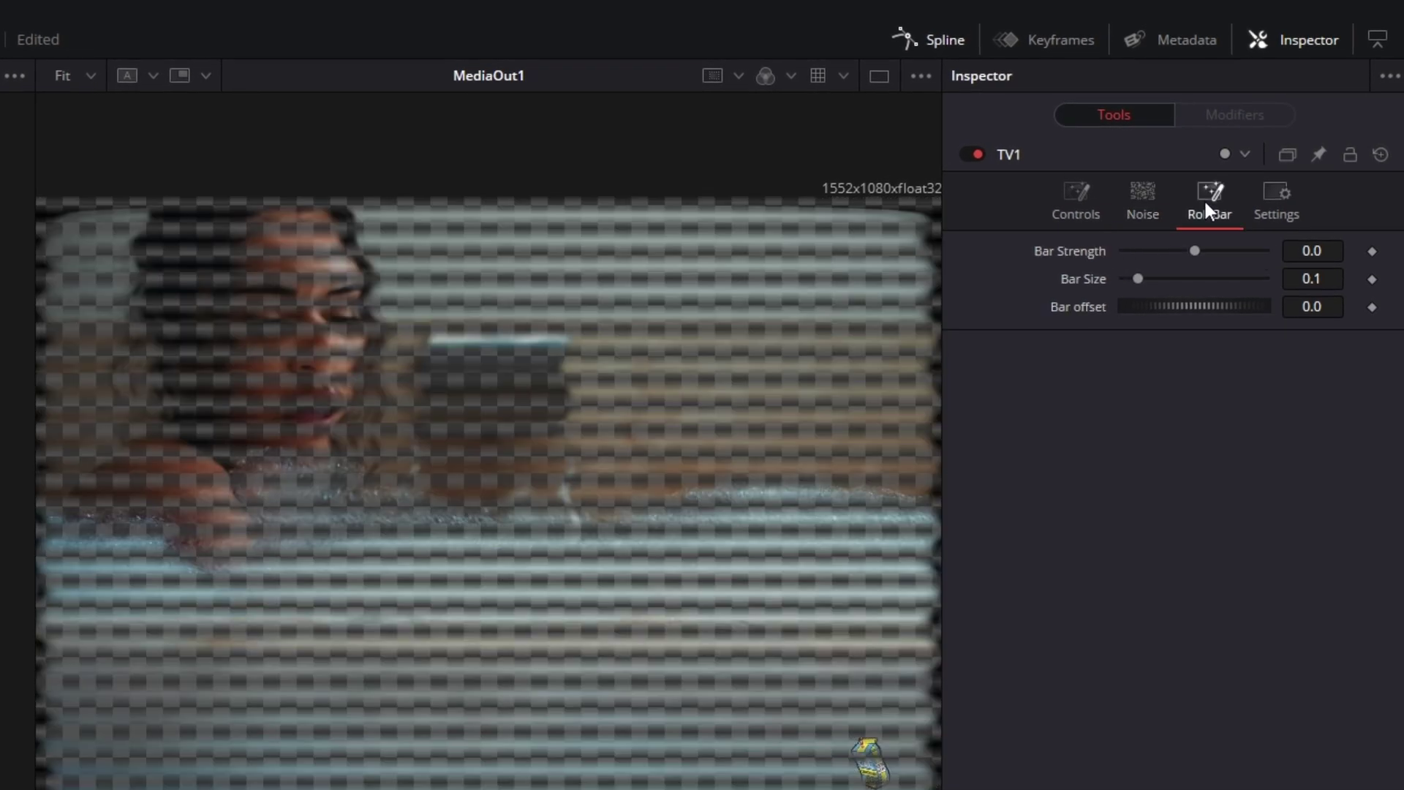
- Set Bar Strength to 0.86, reduce Bar Size slightly, and keyframe Bar offset from 0 at frame 854 to about 6 near the clip's end
{"action": "left_click_drag", "start_coordinate": [1194, 252], "coordinate": [1253, 272]}
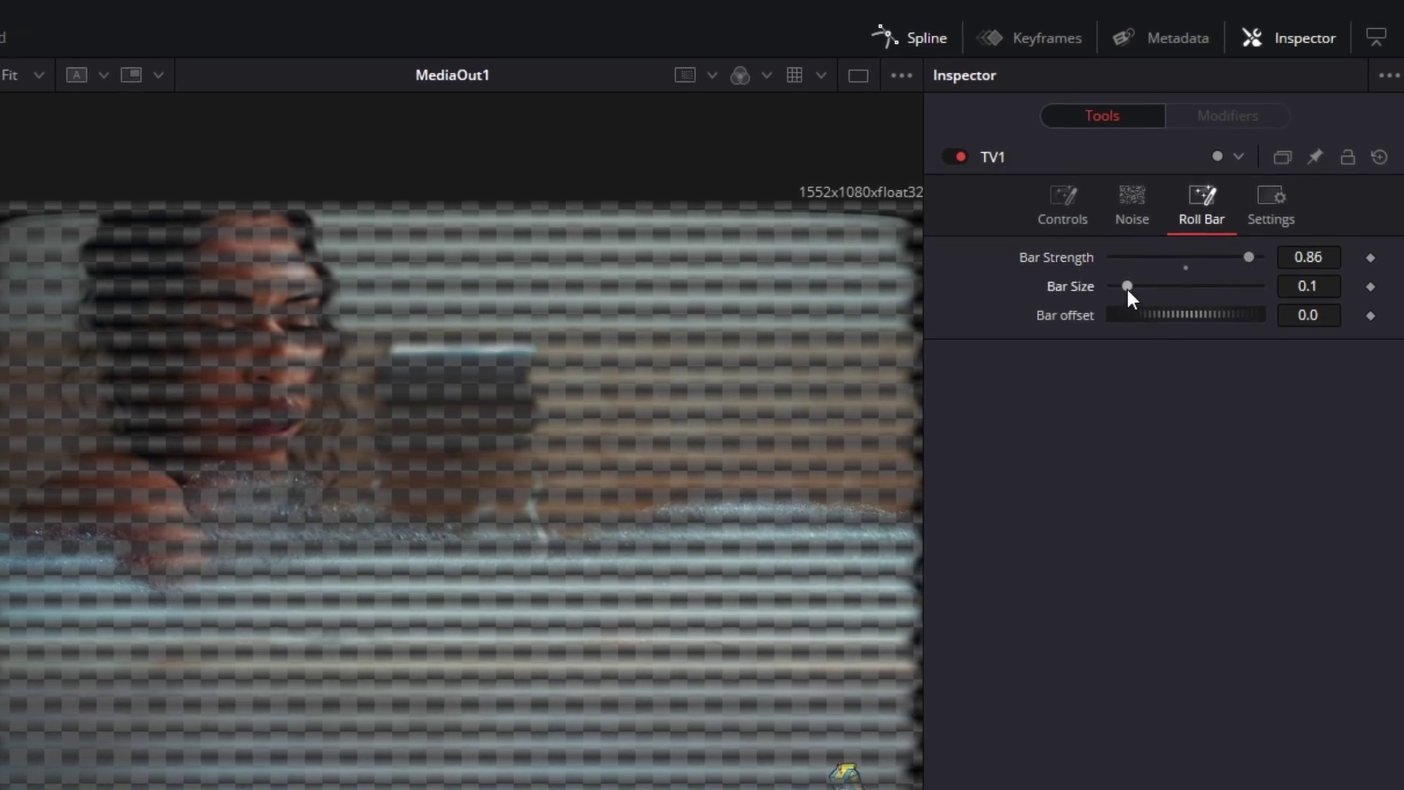
{"action": "left_click_drag", "start_coordinate": [1127, 287], "coordinate": [1121, 285]}
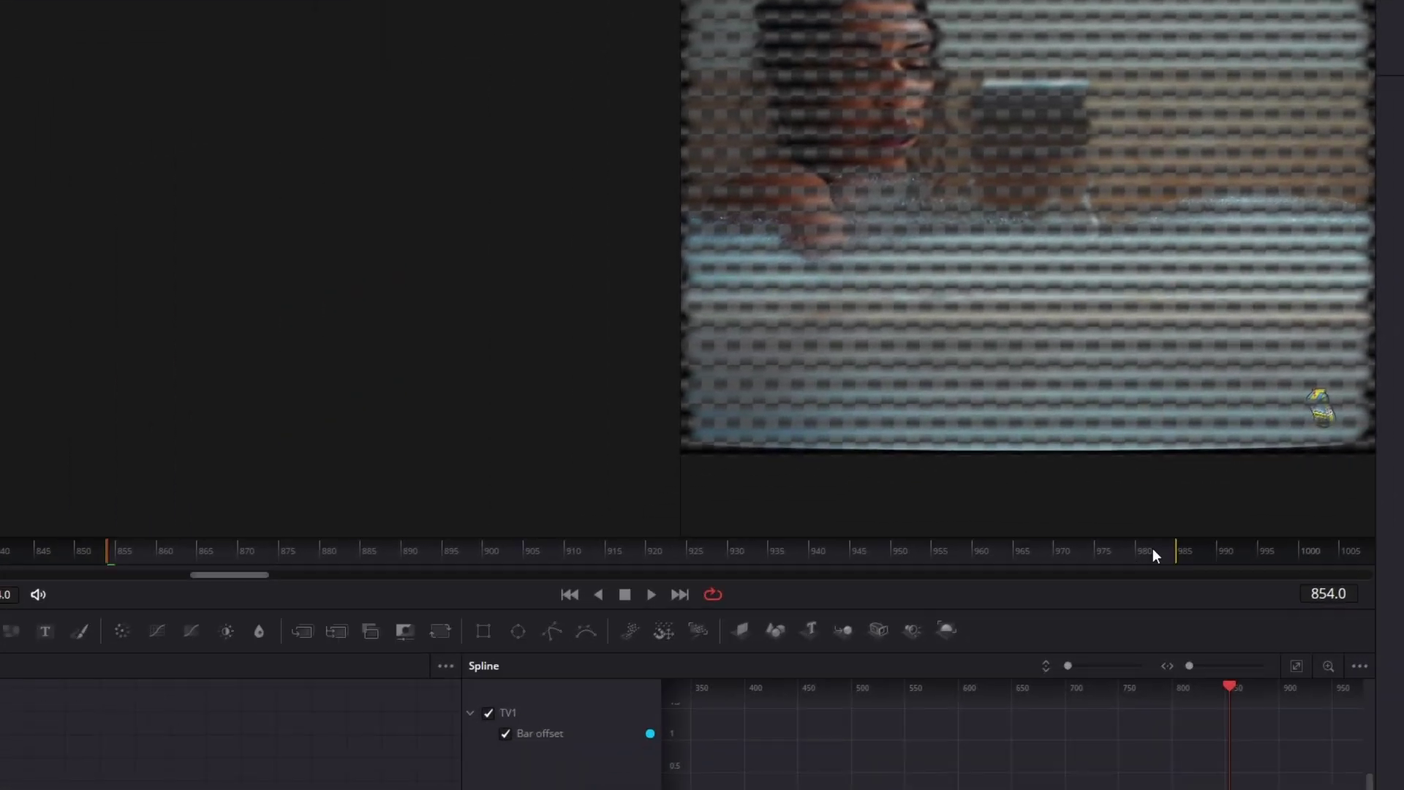
{"action": "left_click", "coordinate": [1159, 548]}
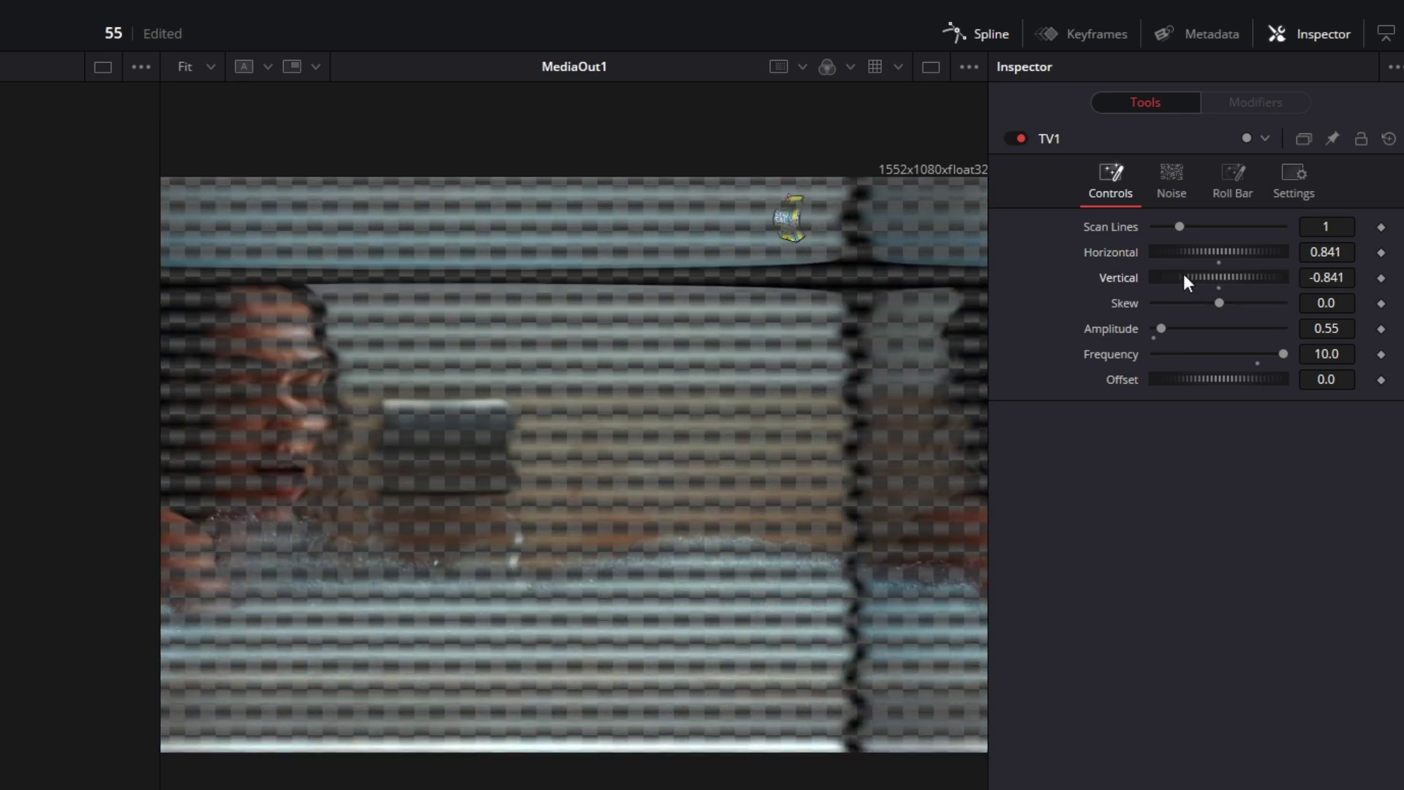
- Undo the trial Horizontal and Vertical shifts, keyframe Vertical from 0 to about 1, and smooth the Vertical and Bar offset curves
{"action": "key", "text": "ctrl+z"}
{"action": "key", "text": "ctrl+z"}
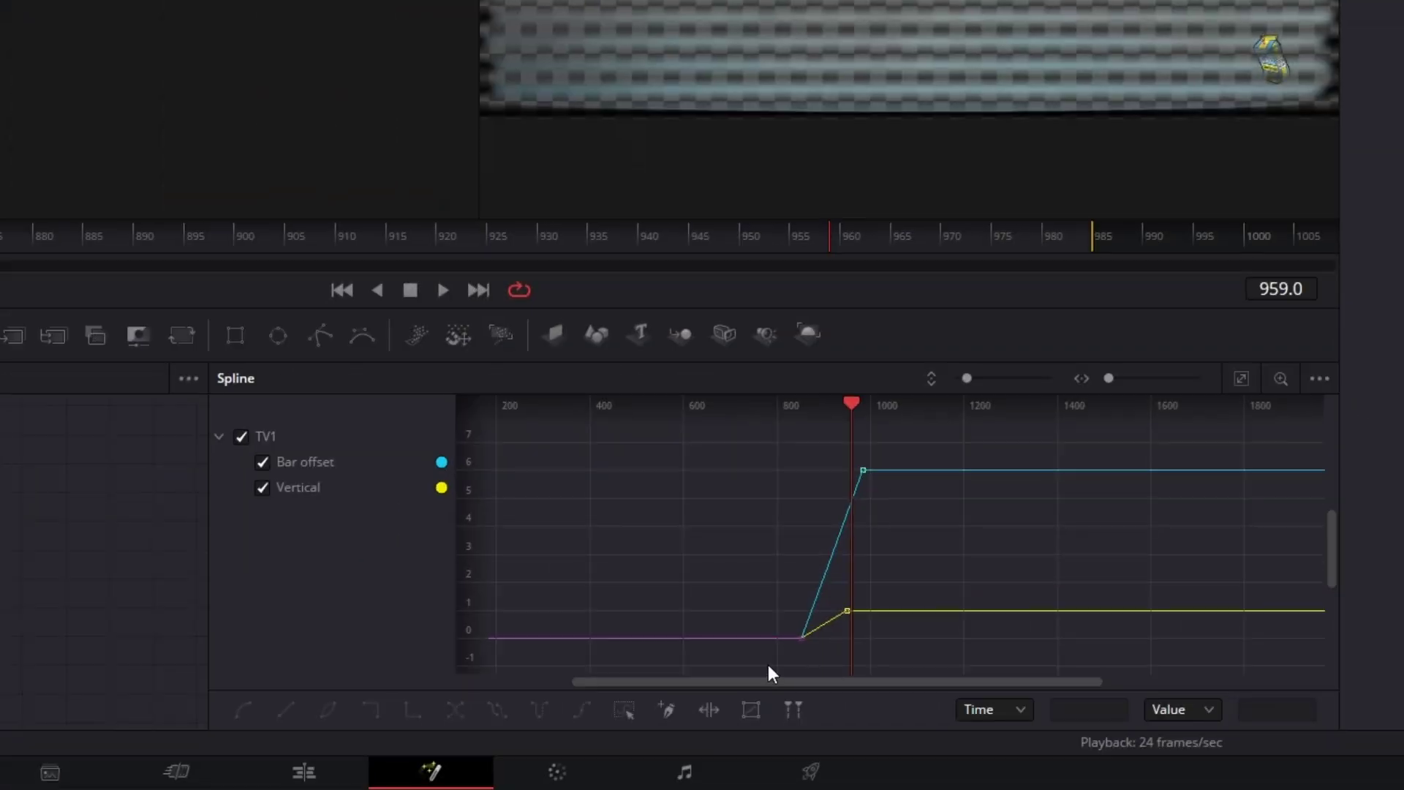
{"action": "left_click_drag", "start_coordinate": [926, 456], "coordinate": [927, 452]}
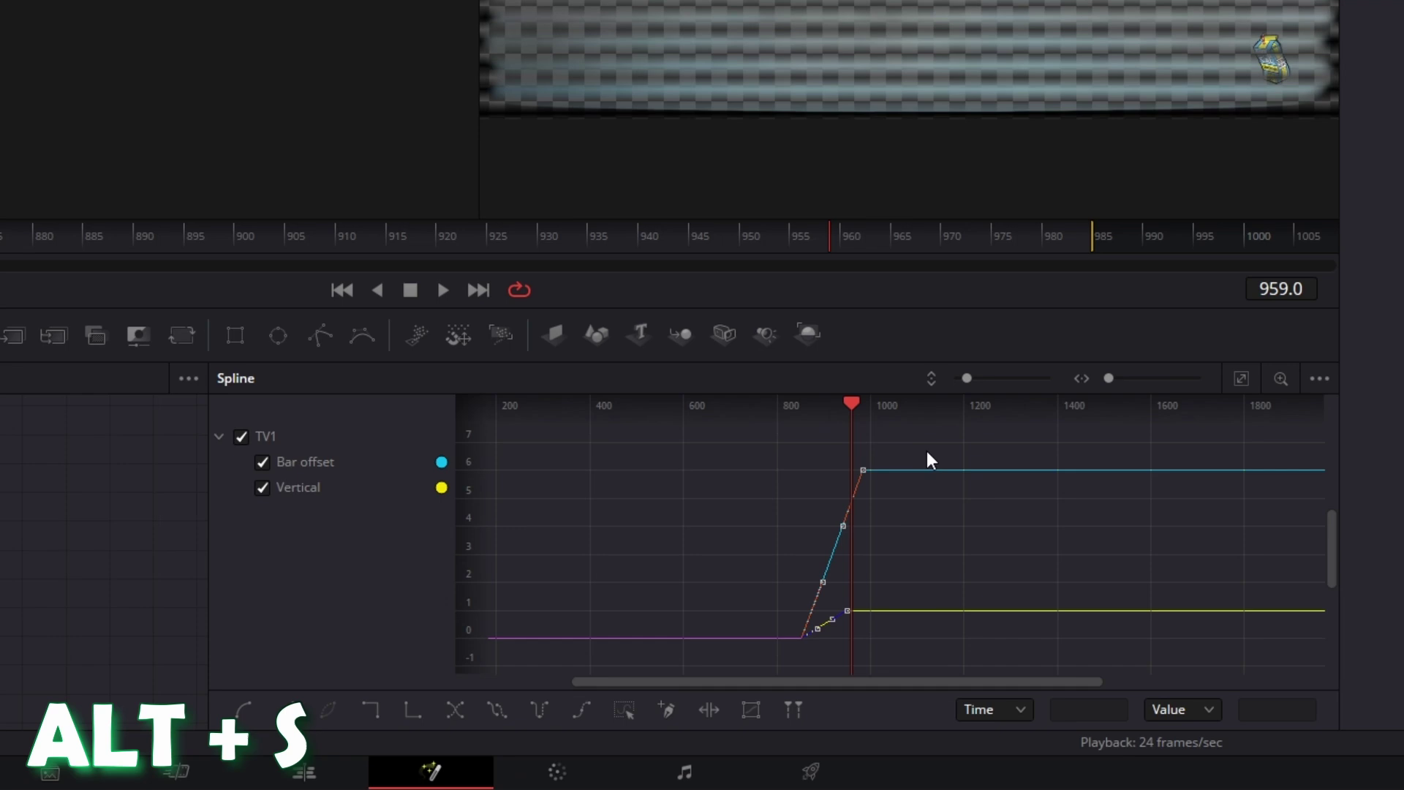
{"action": "key", "text": "alt+s"}
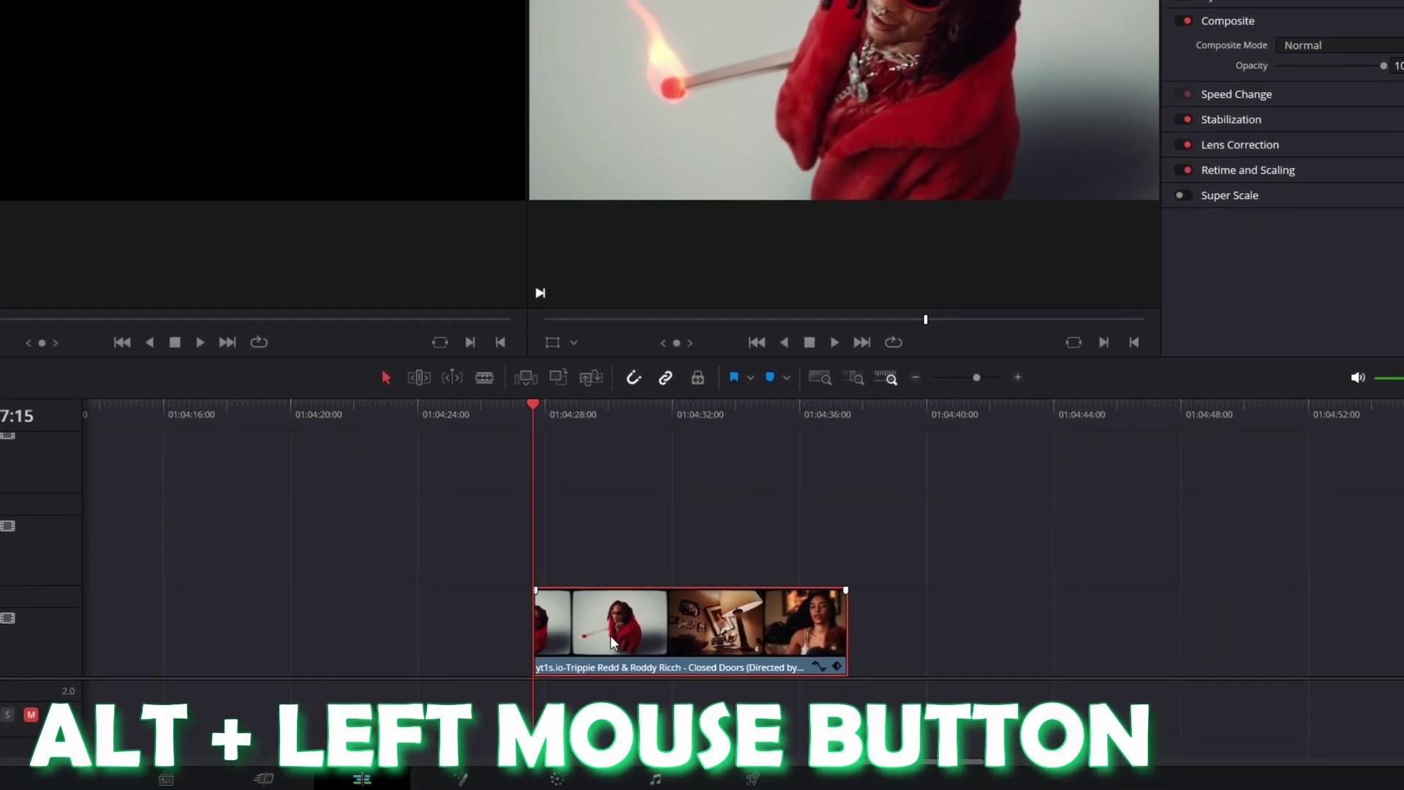
- Duplicate the Video 1 clip directly above itself onto Video 2, Video 3 and Video 4
{"action": "left_click_drag", "start_coordinate": [613, 641], "coordinate": [618, 628]}
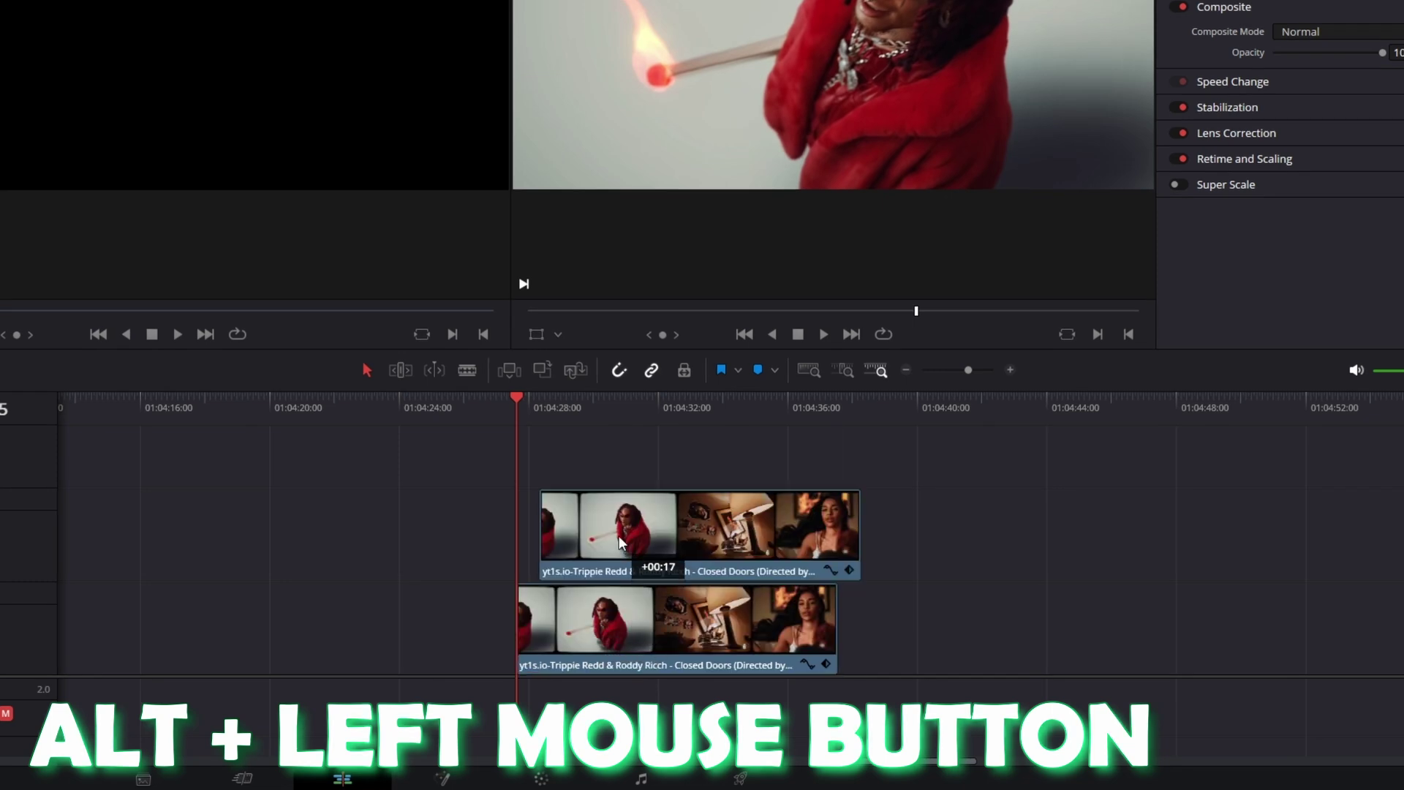
{"action": "left_click_drag", "start_coordinate": [619, 535], "coordinate": [612, 501]}
- Cut the copies on Video 2, 3 and 4 at 01:04:28:21 and remove the pieces before the cut
{"action": "left_click_drag", "start_coordinate": [548, 417], "coordinate": [565, 426]}
{"action": "scroll", "coordinate": [841, 585], "scroll_direction": "down", "scroll_amount": 2}
{"action": "left_click_drag", "start_coordinate": [880, 621], "coordinate": [727, 492]}
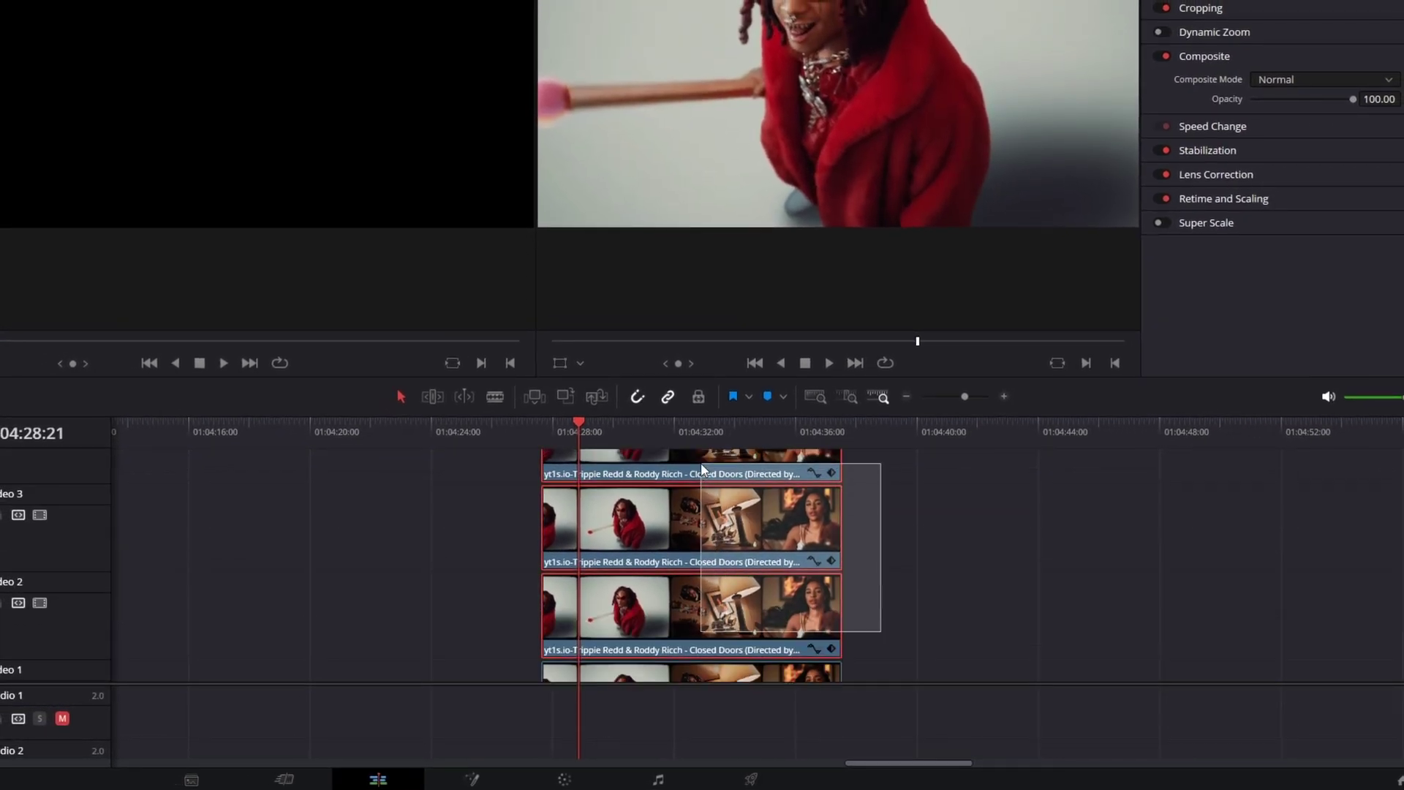
{"action": "scroll", "coordinate": [702, 490], "scroll_direction": "up", "scroll_amount": 2}
{"action": "key", "text": "ctrl+b"}
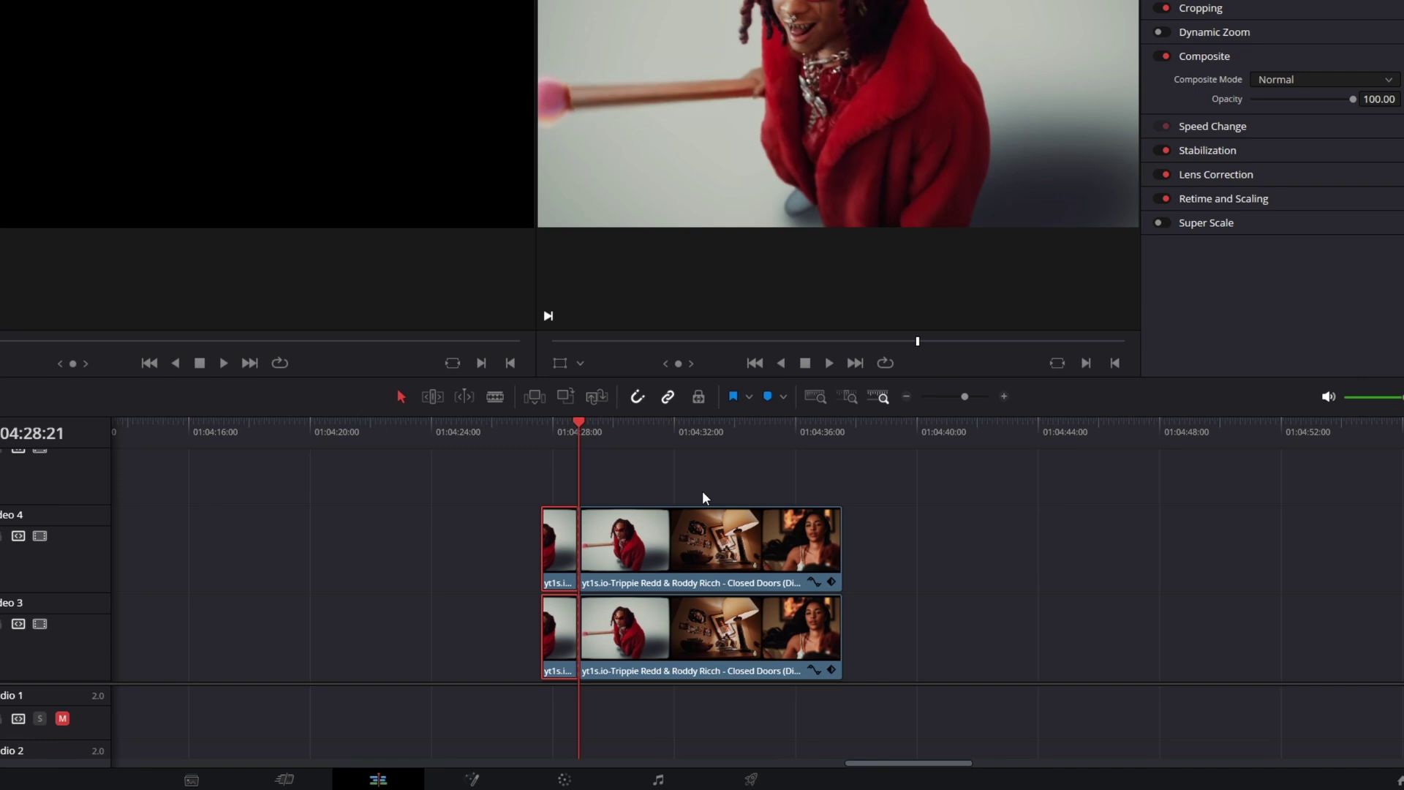
- Cut the three upper copies at 01:04:36:01 and delete the pieces after the cut
{"action": "scroll", "coordinate": [658, 512], "scroll_direction": "down", "scroll_amount": 1}
{"action": "left_click_drag", "start_coordinate": [868, 648], "coordinate": [768, 468]}
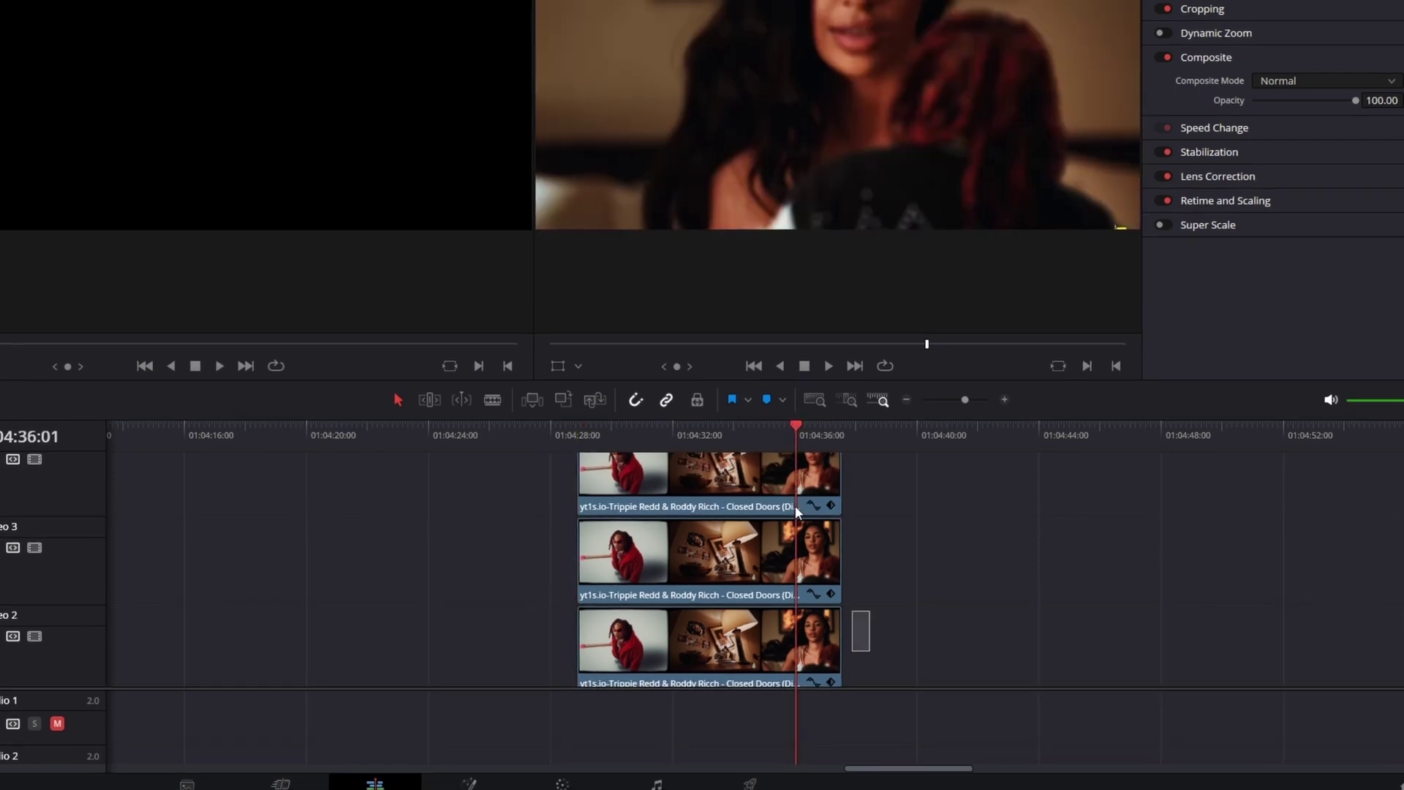
{"action": "key", "text": "ctrl+b"}
{"action": "left_click_drag", "start_coordinate": [875, 665], "coordinate": [788, 531]}
{"action": "key", "text": "Delete"}
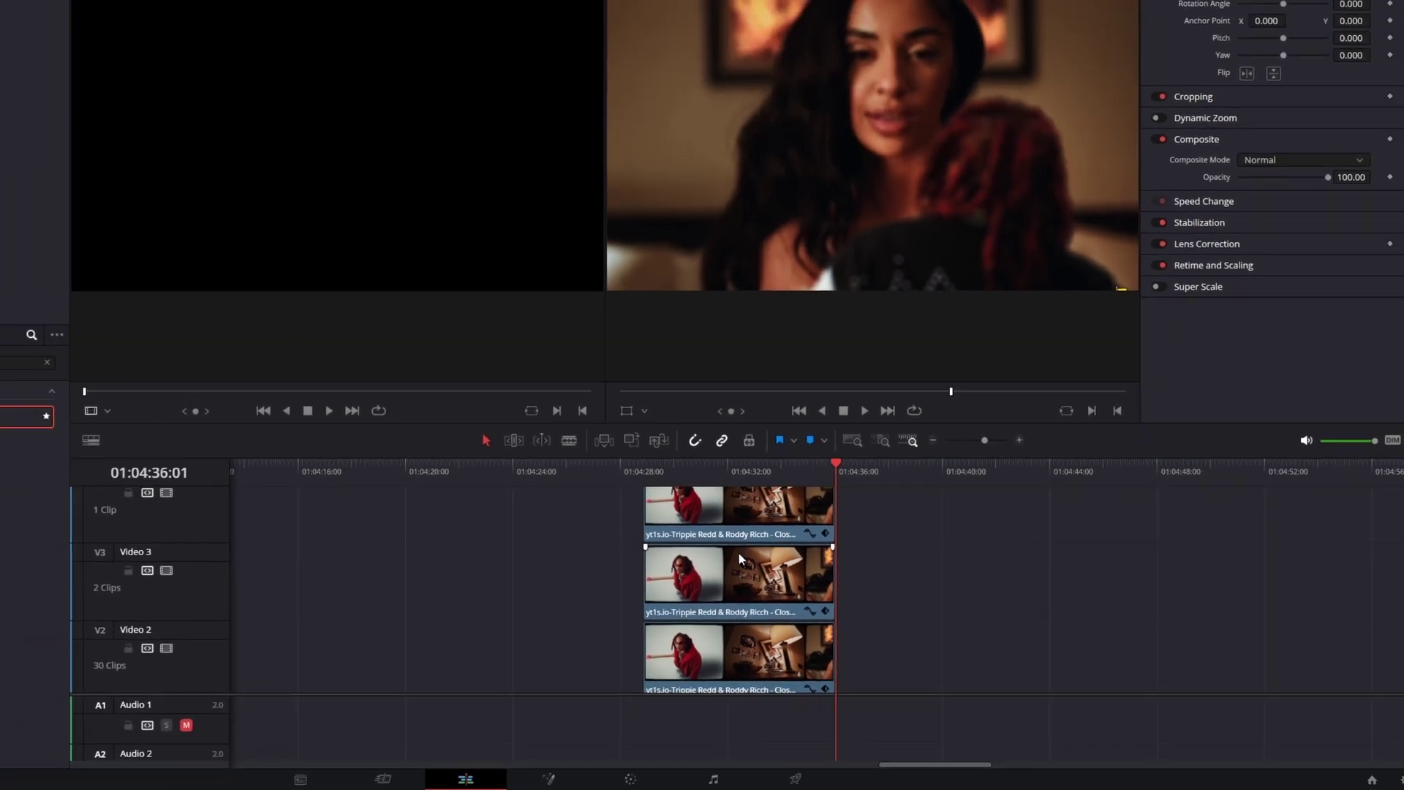
- Trim the copies on Video 3 and Video 4 to start just before 01:04:30:00 and end at 01:04:34:20
{"action": "left_click", "coordinate": [687, 467]}
{"action": "scroll", "coordinate": [841, 596], "scroll_direction": "up", "scroll_amount": 1}
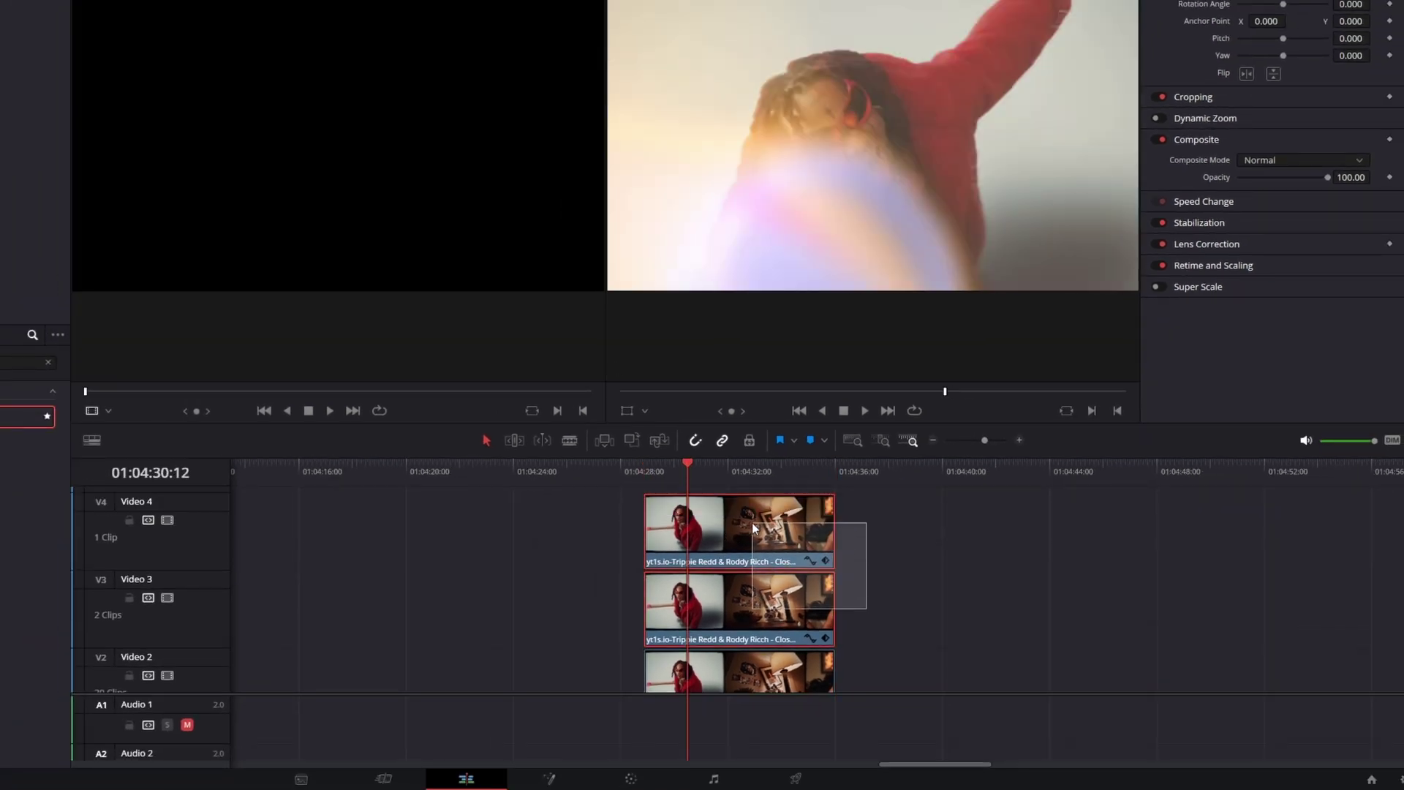
{"action": "key", "text": "j"}
{"action": "key", "text": "k"}
{"action": "key", "text": "ctrl+b"}
{"action": "left_click", "coordinate": [805, 471]}
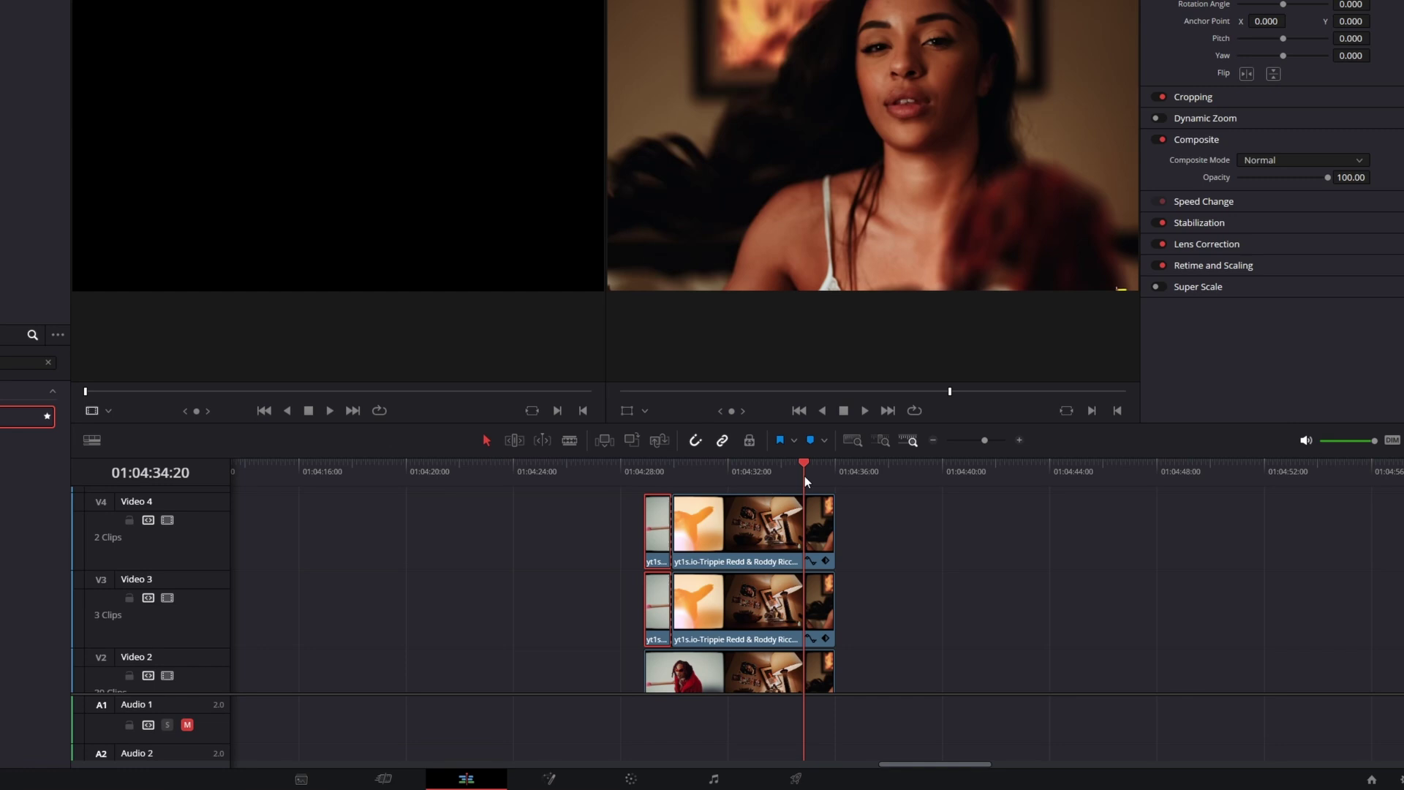
{"action": "key", "text": "ctrl+b"}
{"action": "key", "text": "Delete"}
{"action": "left_click_drag", "start_coordinate": [601, 518], "coordinate": [658, 607]}
{"action": "key", "text": "Delete"}
- Trim the topmost copy on Video 4 to the range from 01:04:31:03 to 01:04:33:05
{"action": "scroll", "coordinate": [694, 577], "scroll_direction": "up", "scroll_amount": 1}
{"action": "left_click", "coordinate": [703, 468]}
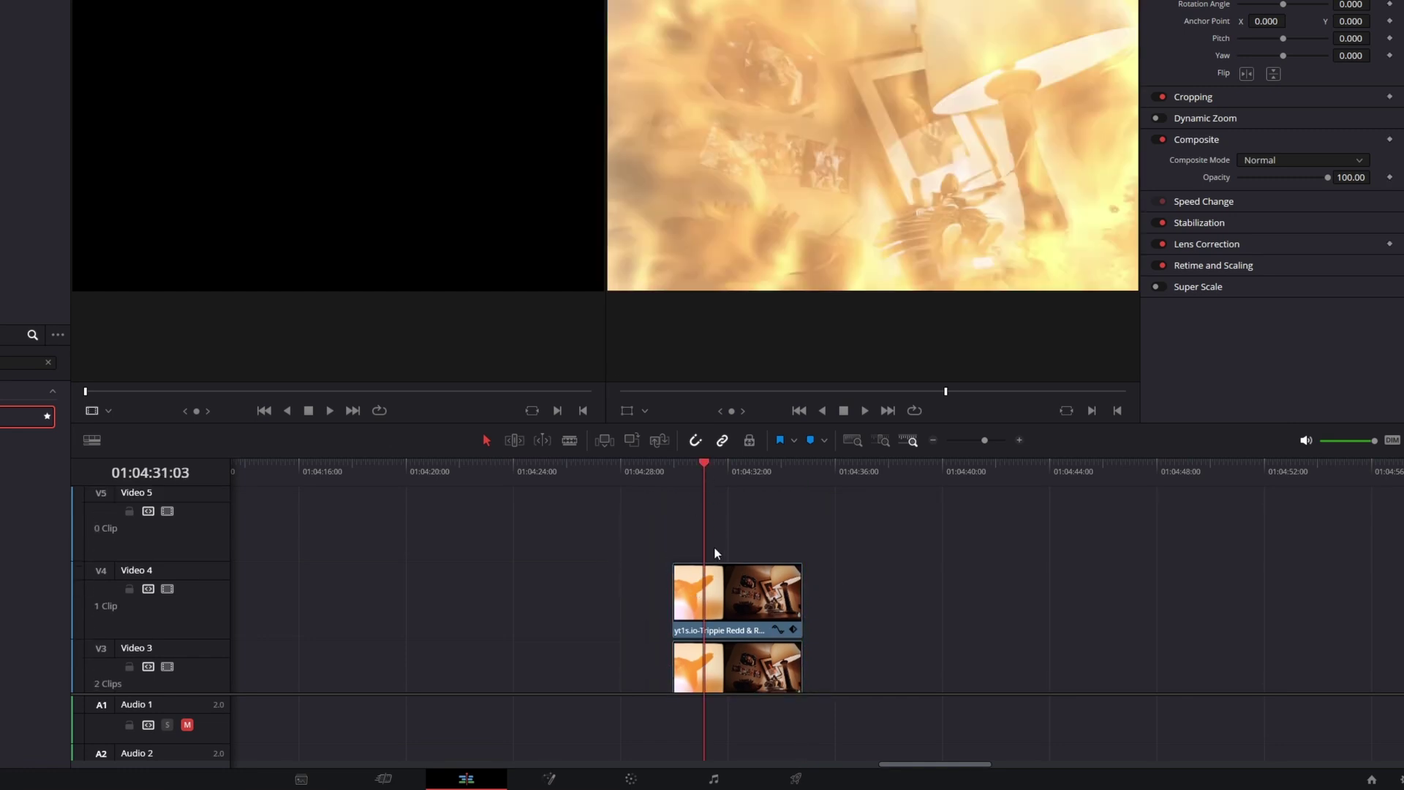
{"action": "left_click_drag", "start_coordinate": [802, 567], "coordinate": [759, 564]}
{"action": "key", "text": "Delete"}
{"action": "scroll", "coordinate": [833, 600], "scroll_direction": "down", "scroll_amount": 2}
- At 01:04:28:21, reduce the Zoom of the Video 2 copy slightly so the Video 1 clip frames it
{"action": "left_click_drag", "start_coordinate": [915, 652], "coordinate": [733, 523]}
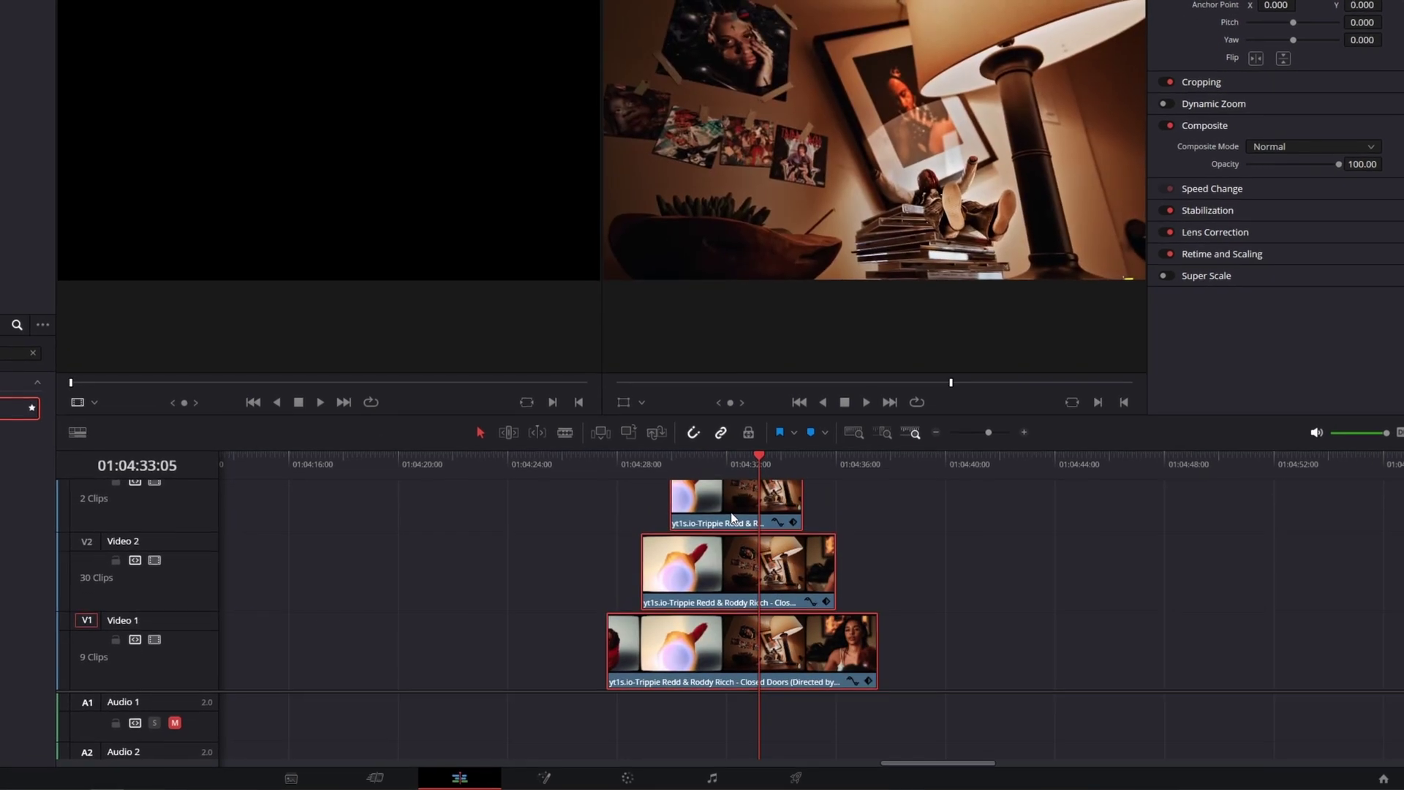
{"action": "scroll", "coordinate": [721, 512], "scroll_direction": "up", "scroll_amount": 1}
{"action": "left_click_drag", "start_coordinate": [657, 484], "coordinate": [762, 637]}
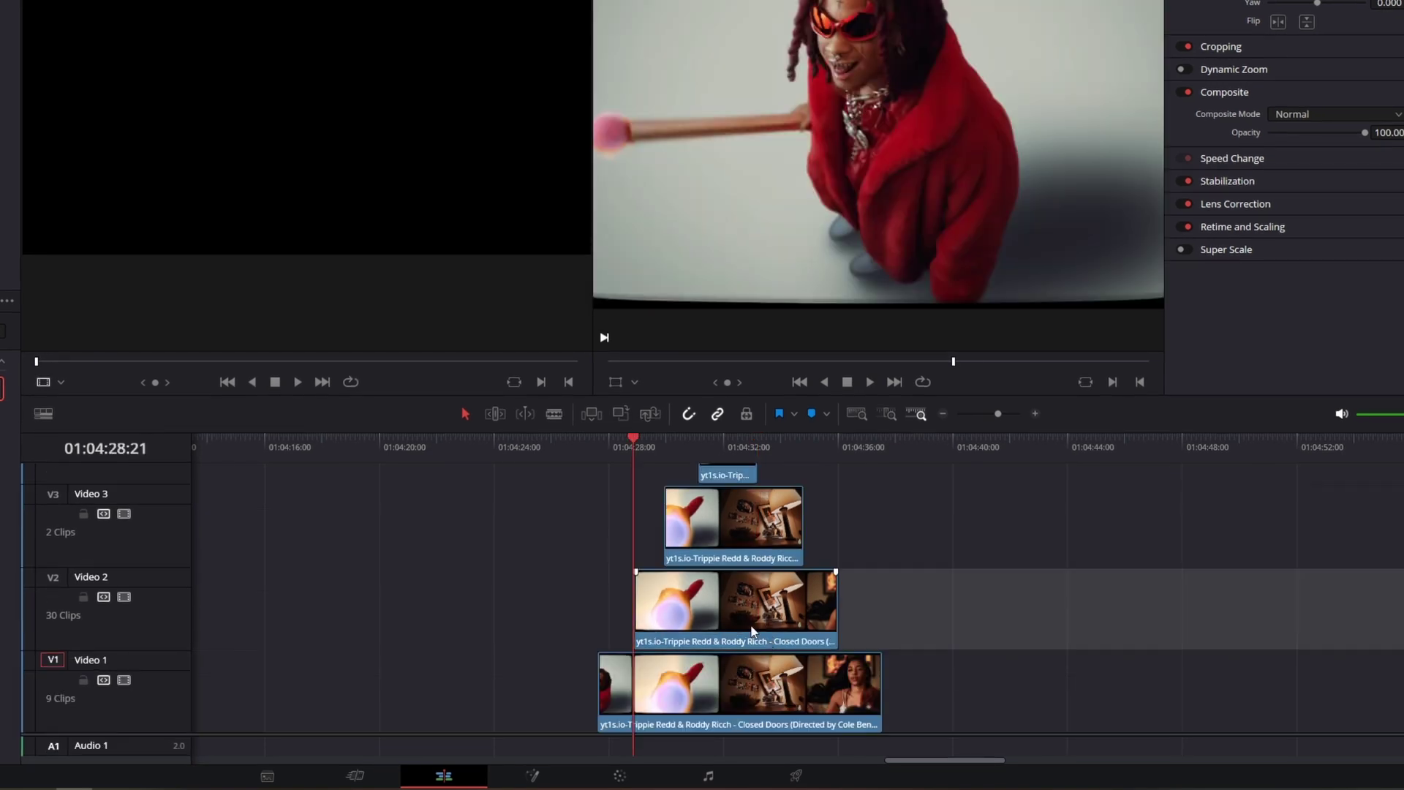
{"action": "left_click", "coordinate": [752, 631]}
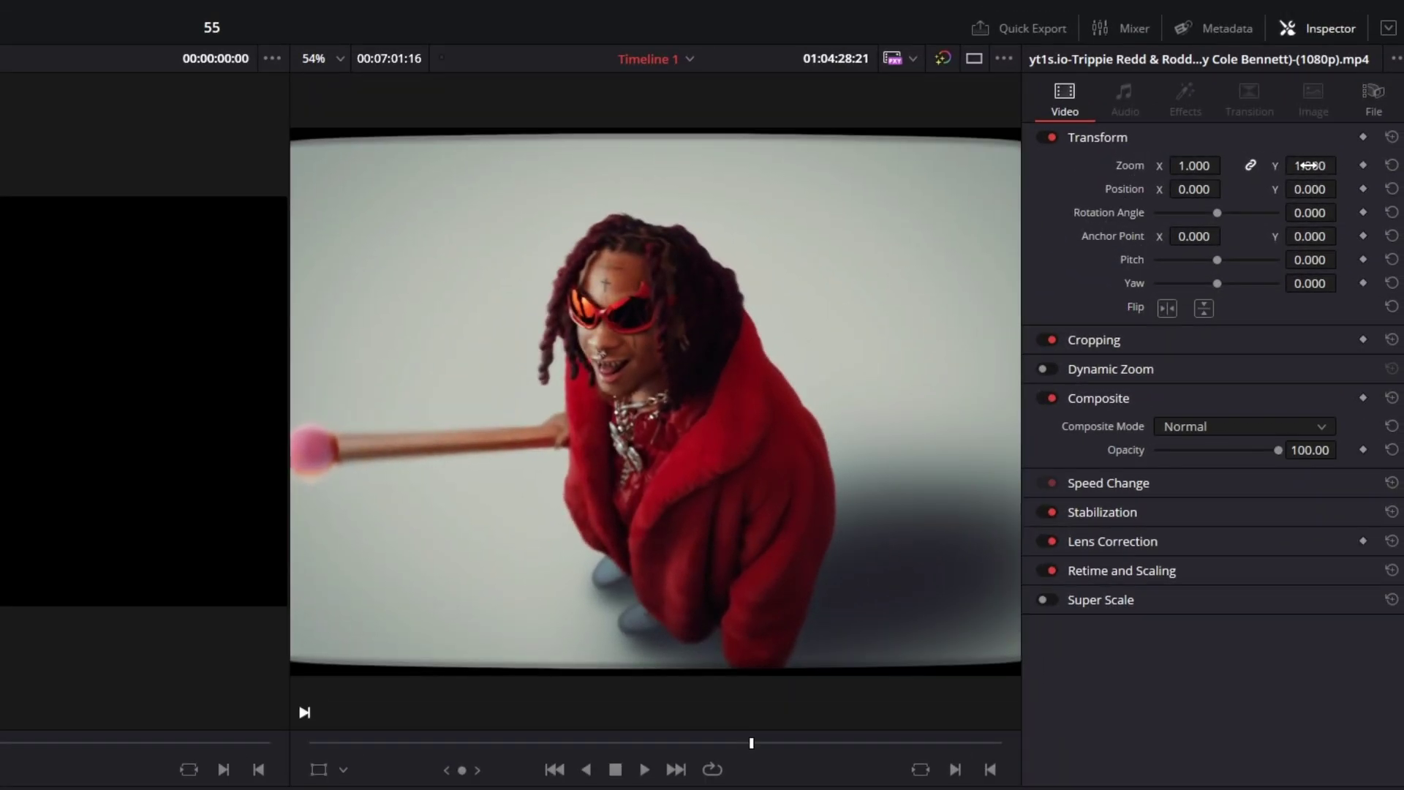
{"action": "left_click_drag", "start_coordinate": [1310, 165], "coordinate": [1236, 166]}
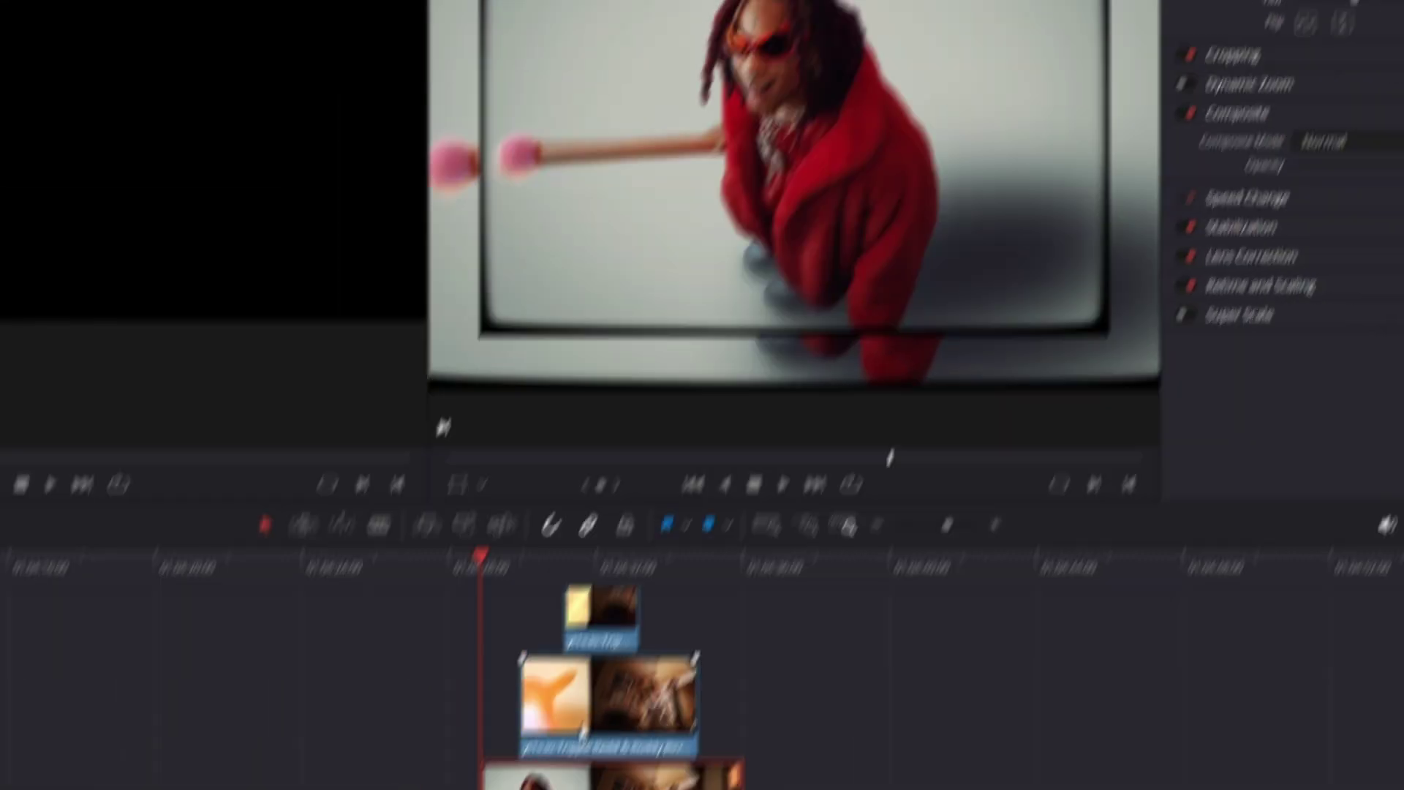
- Reduce the Zoom of the Video 3 and Video 4 copies, making each smaller than the copy beneath it
{"action": "left_click", "coordinate": [713, 475]}
{"action": "left_click", "coordinate": [615, 354]}
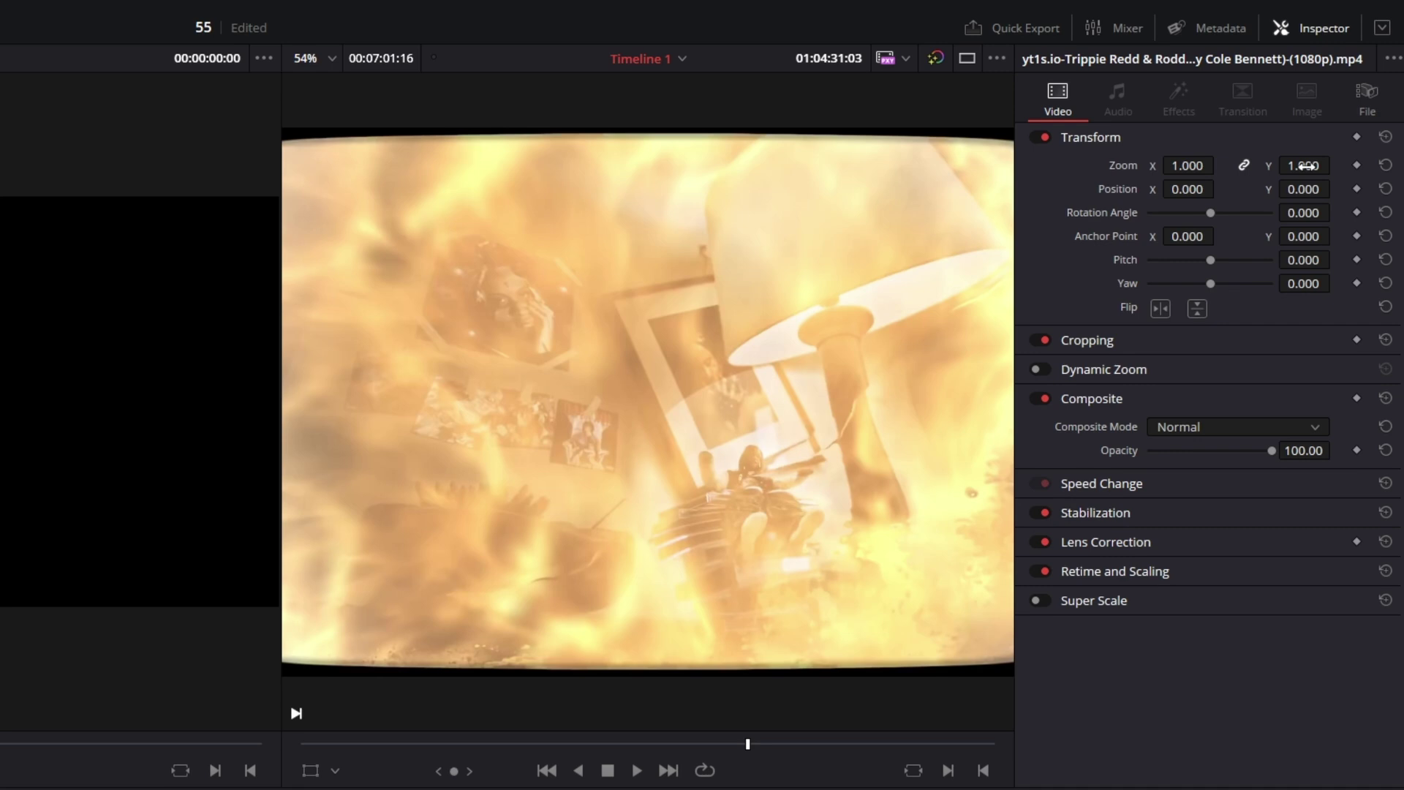
{"action": "left_click_drag", "start_coordinate": [1335, 111], "coordinate": [1325, 111]}
{"action": "left_click_drag", "start_coordinate": [1187, 165], "coordinate": [1174, 165]}
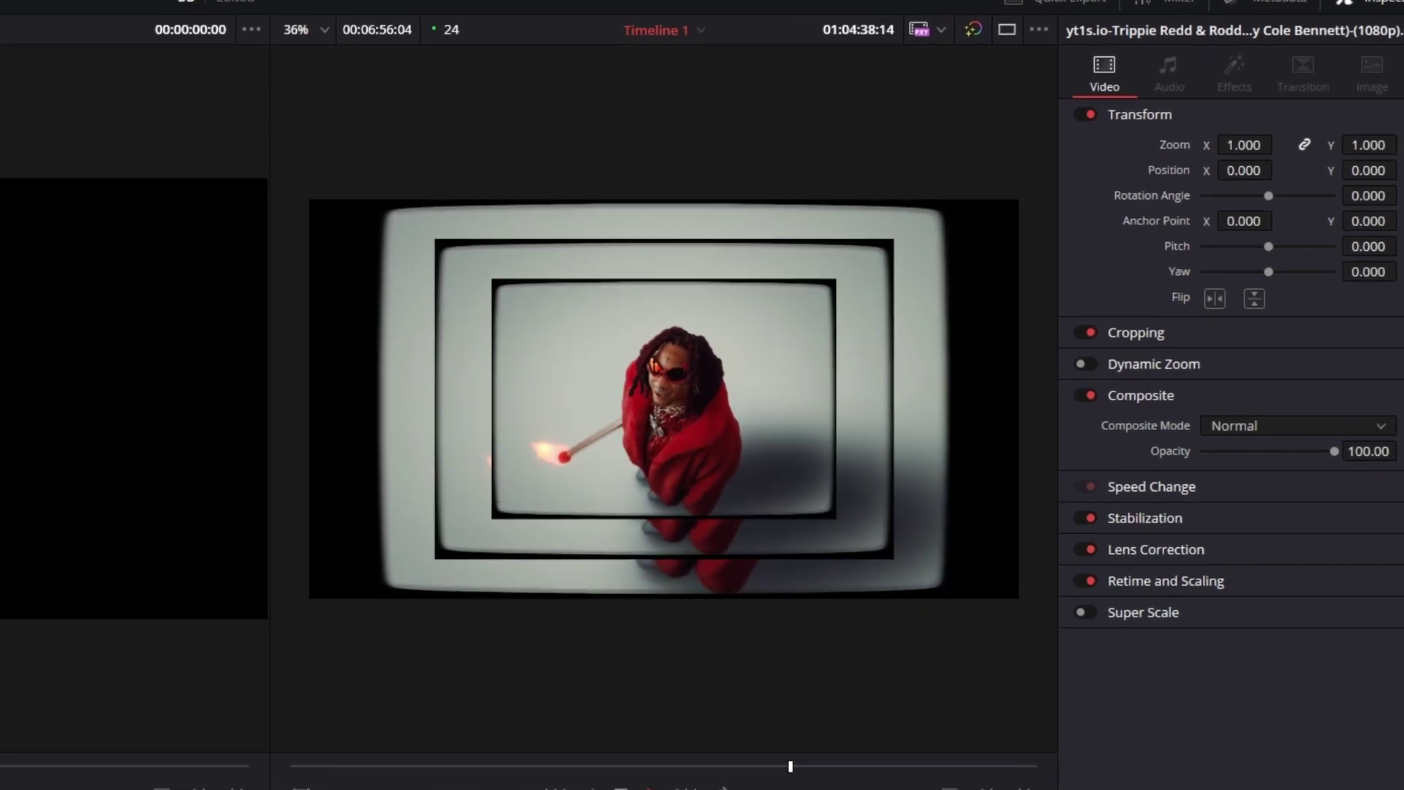